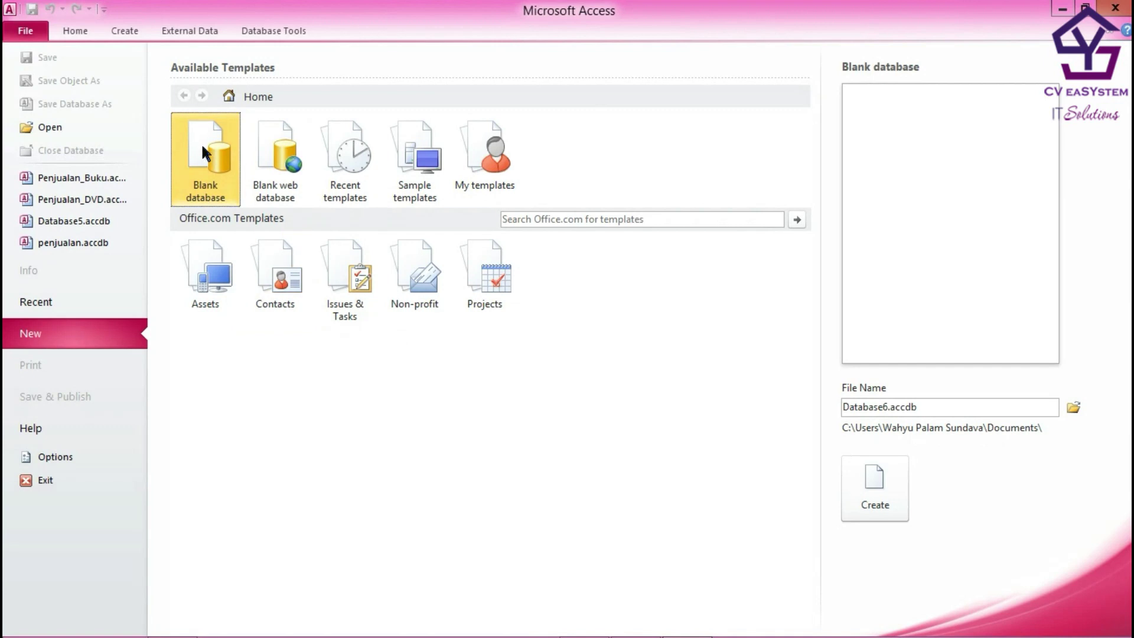
- Create a blank database with the file name Toko_buku
left_click(967, 408)
key("BackSpace")
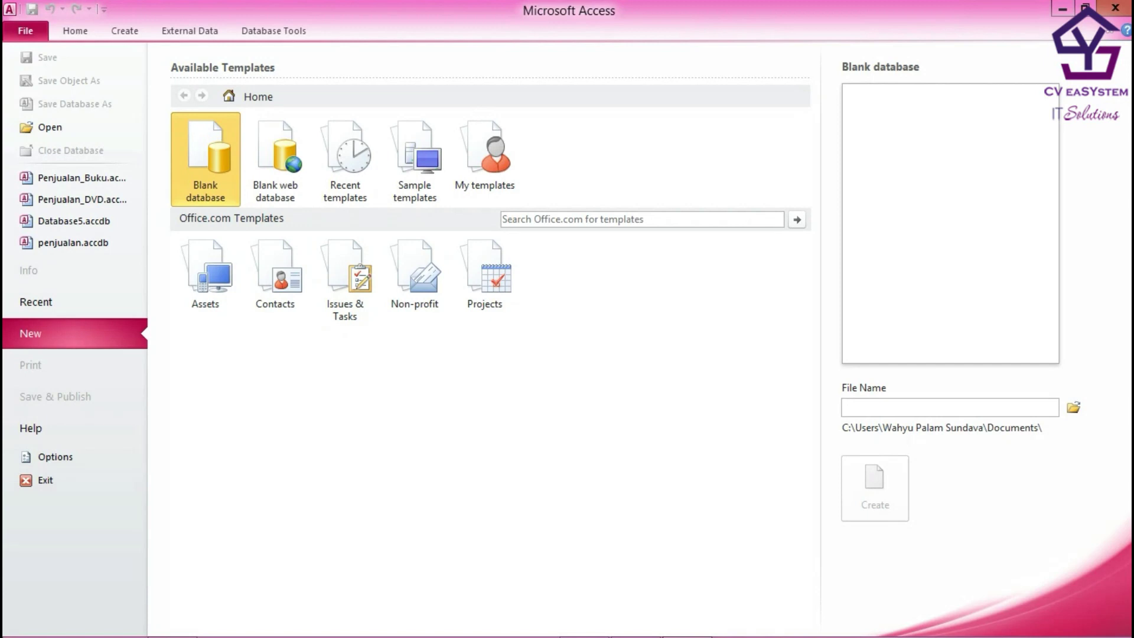
type("Tooko")
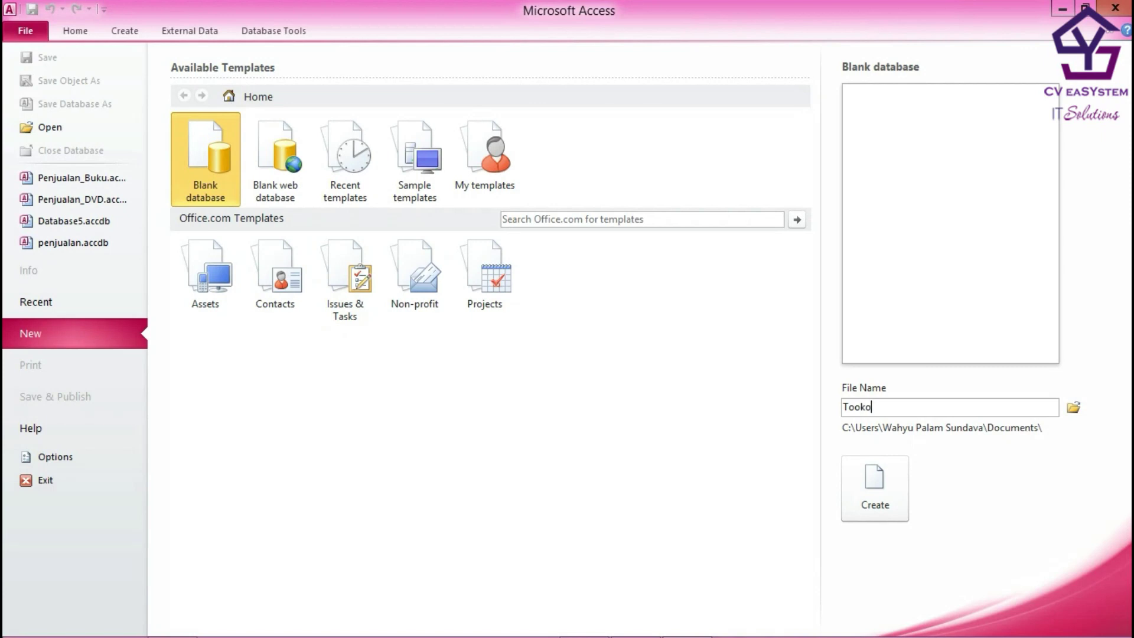
key("BackSpace")
key("BackSpace")
key("BackSpace")
type("ko_buku")
left_click(892, 490)
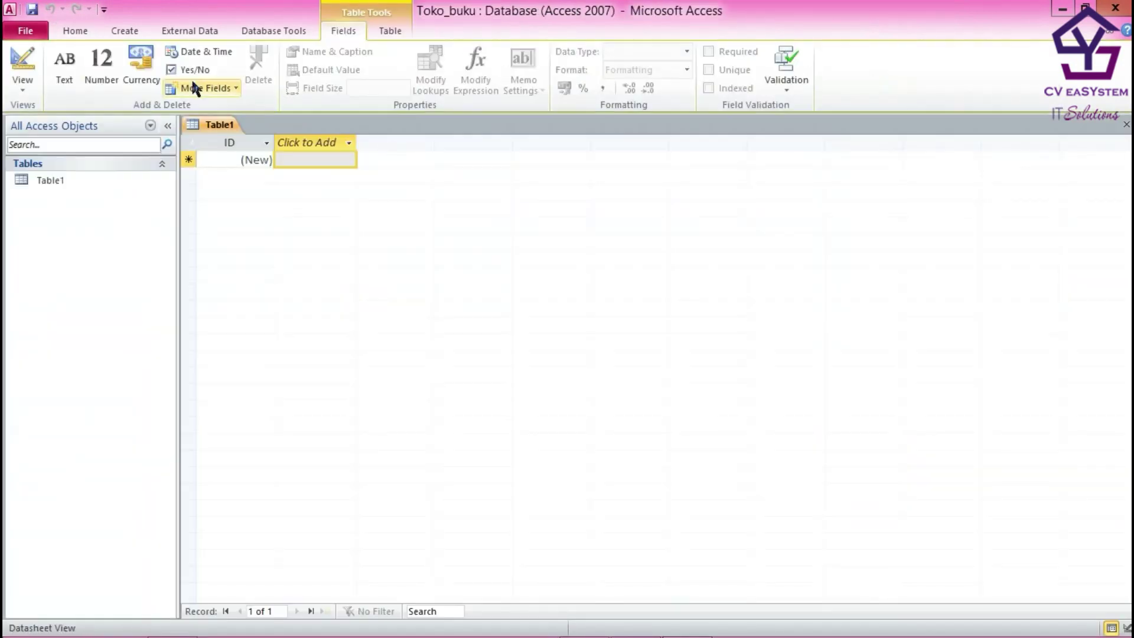
left_click(59, 177)
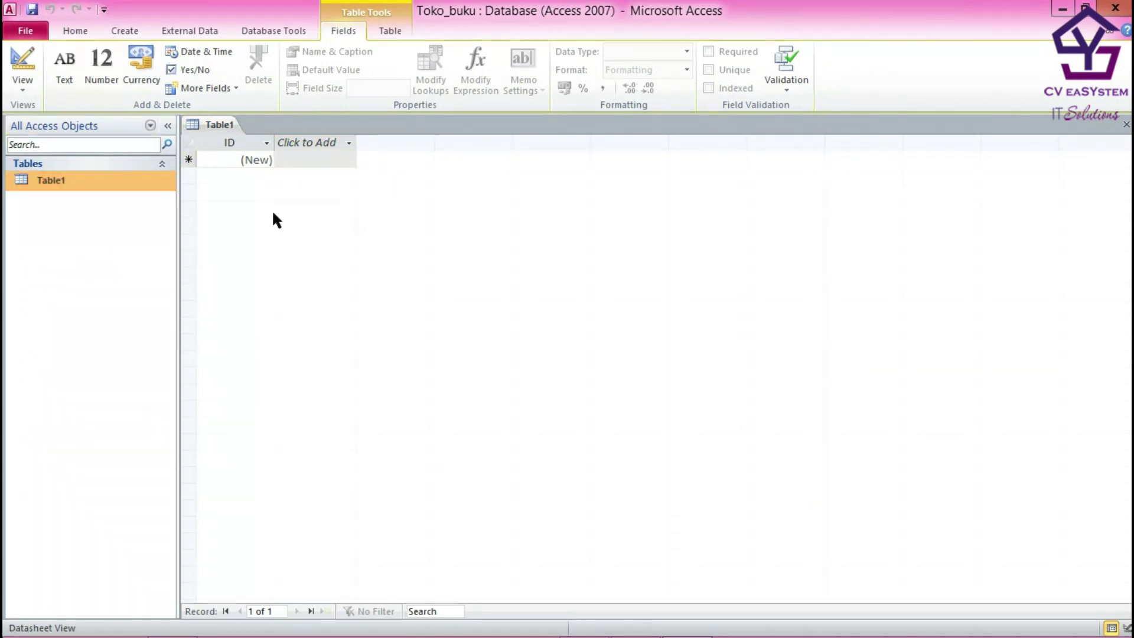
left_click(29, 87)
left_click(61, 148)
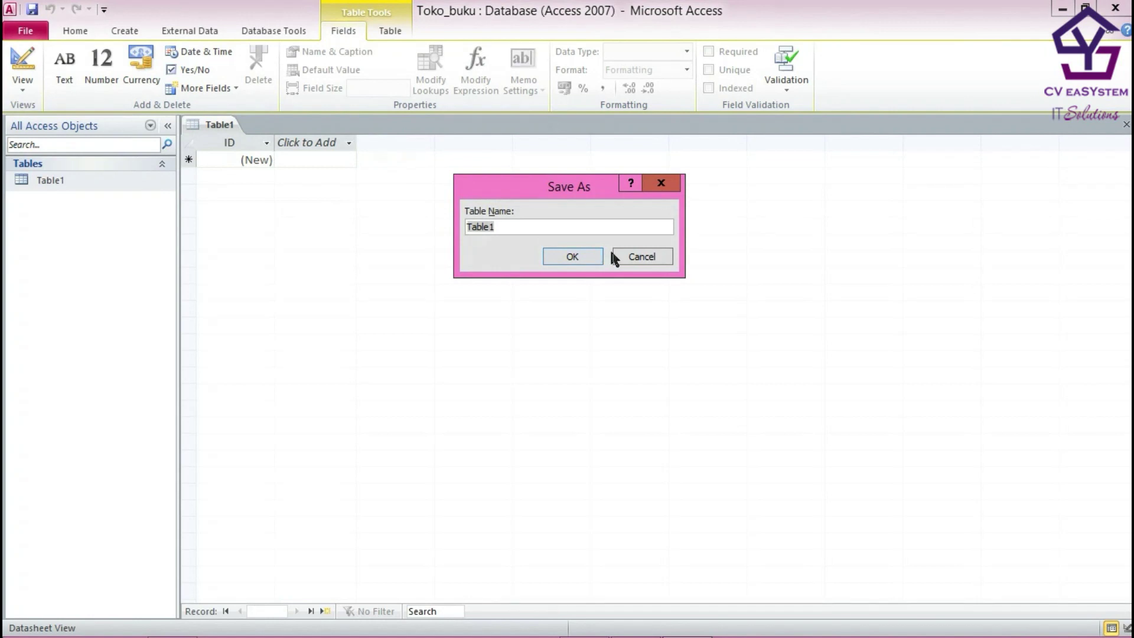
left_click(625, 256)
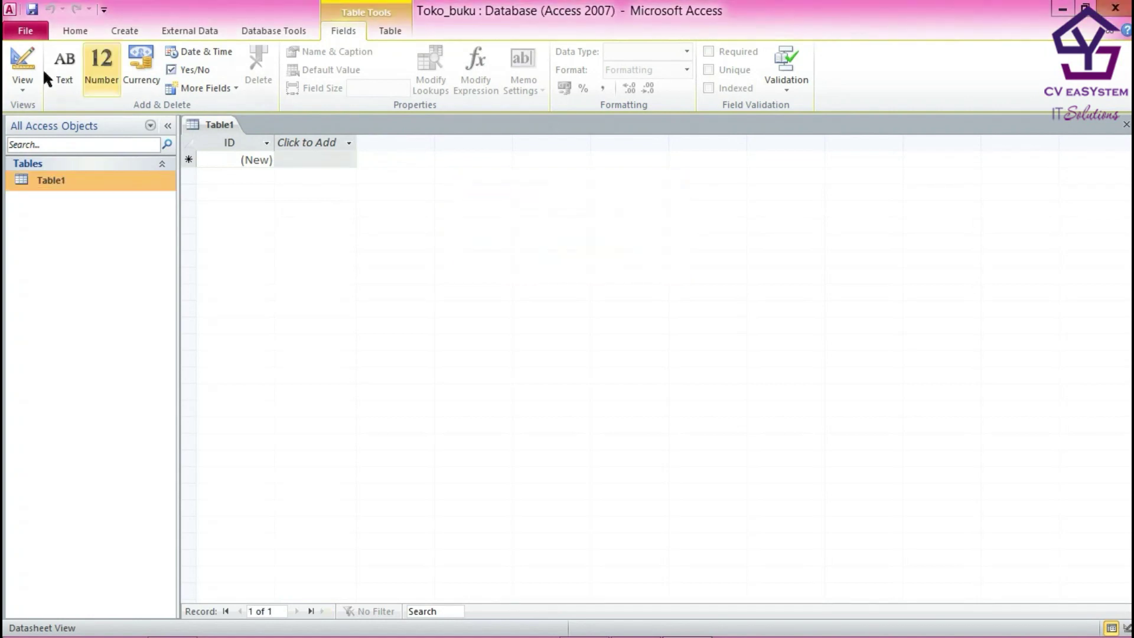
- Switch the new table to Design View, saving it under the name Pembeli
left_click(27, 82)
left_click(52, 147)
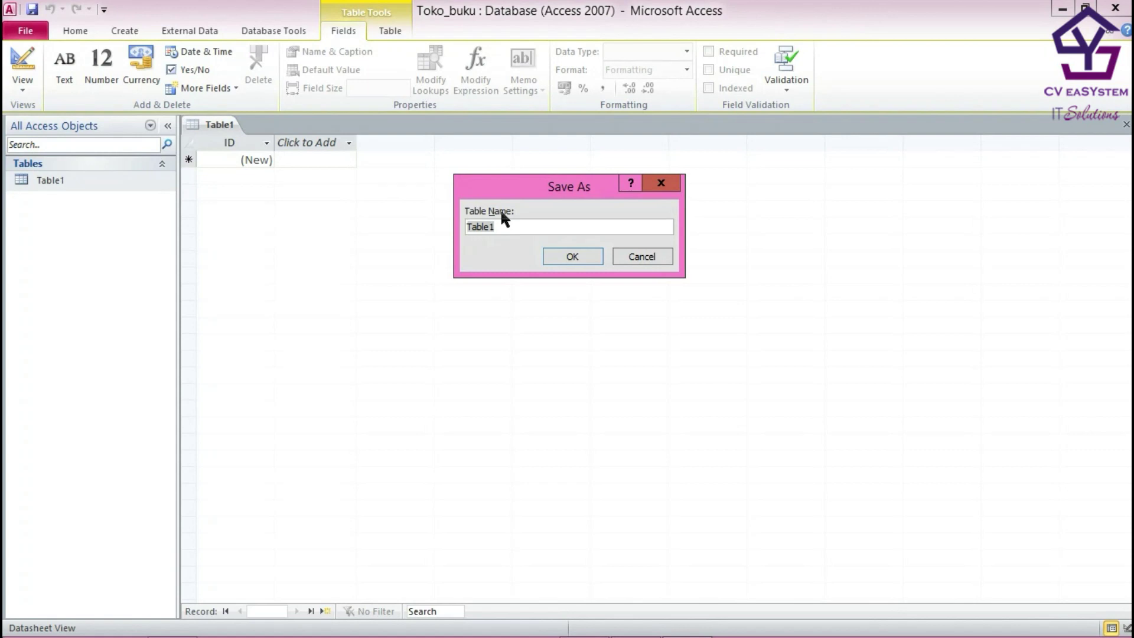
key("BackSpace")
type("Pembeli")
left_click(573, 256)
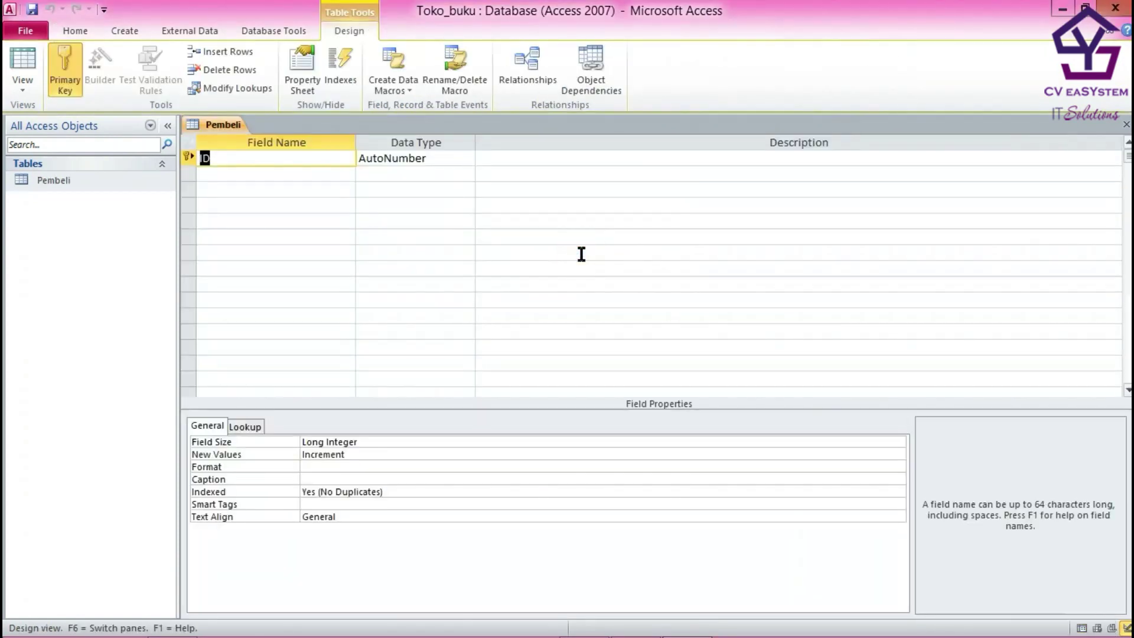
- Set the ID field's data type to Number and rename the field ID_Pembeli
key("Tab")
type("P")
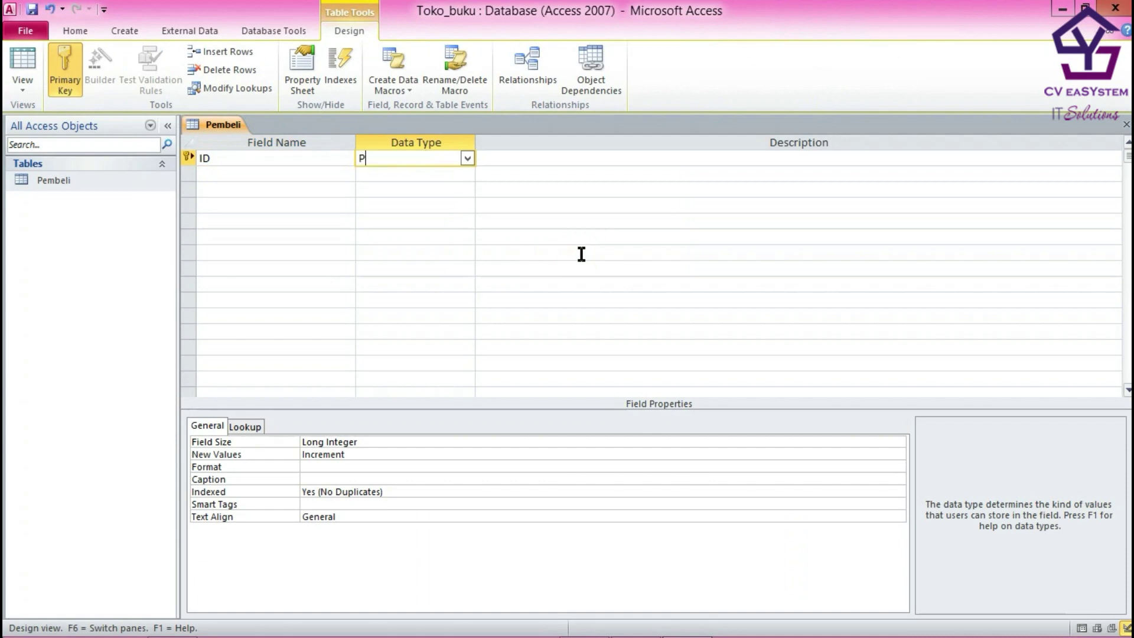
key("BackSpace")
left_click(271, 153)
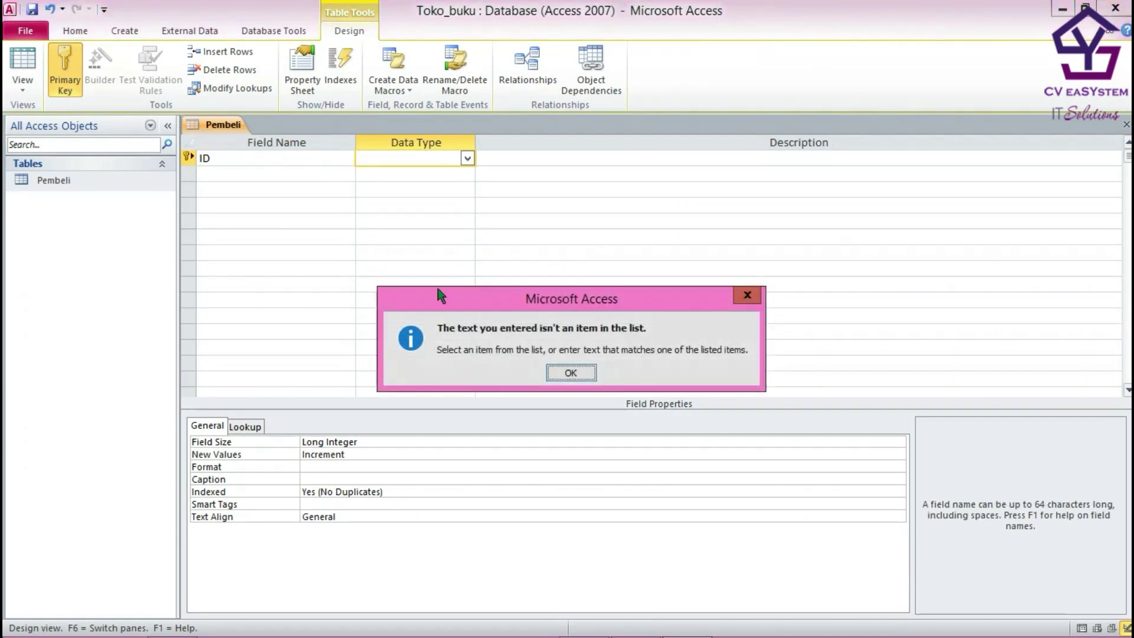
left_click(561, 373)
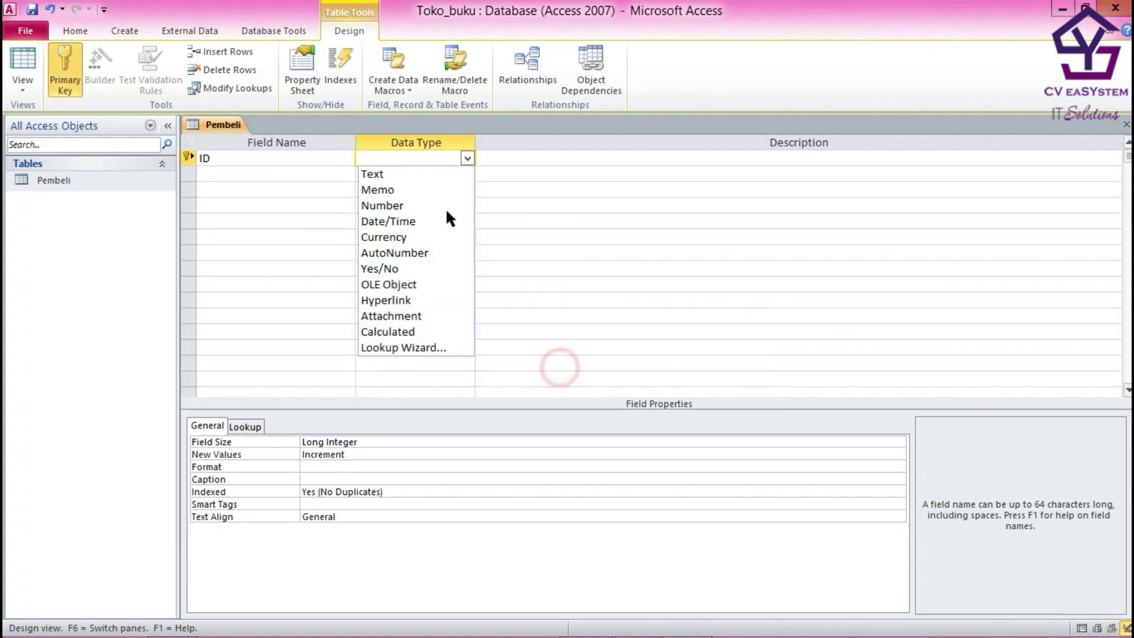
left_click(410, 208)
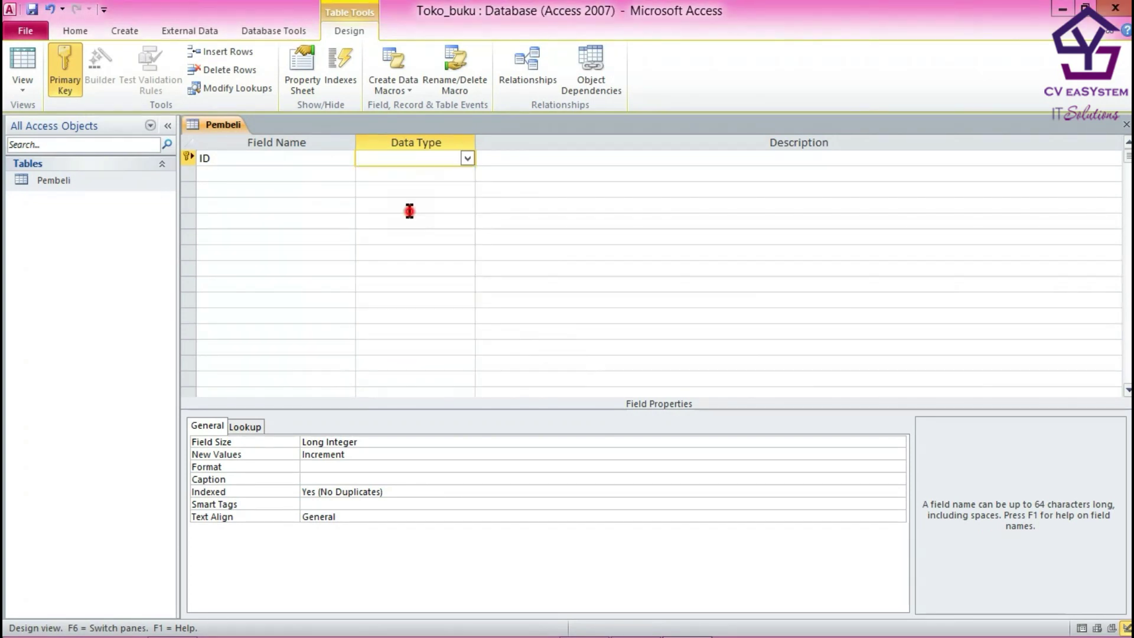
left_click(304, 151)
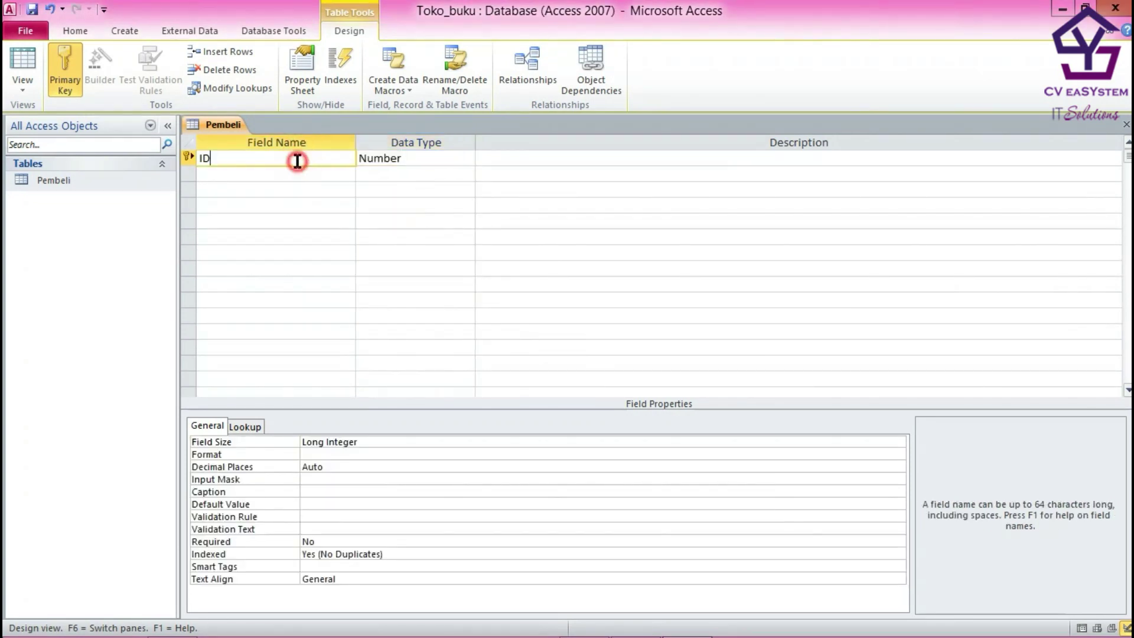
type("_Pembeli")
- Add the fields Nama and Alamat below ID_Pembeli in the Pembeli table
left_click(288, 177)
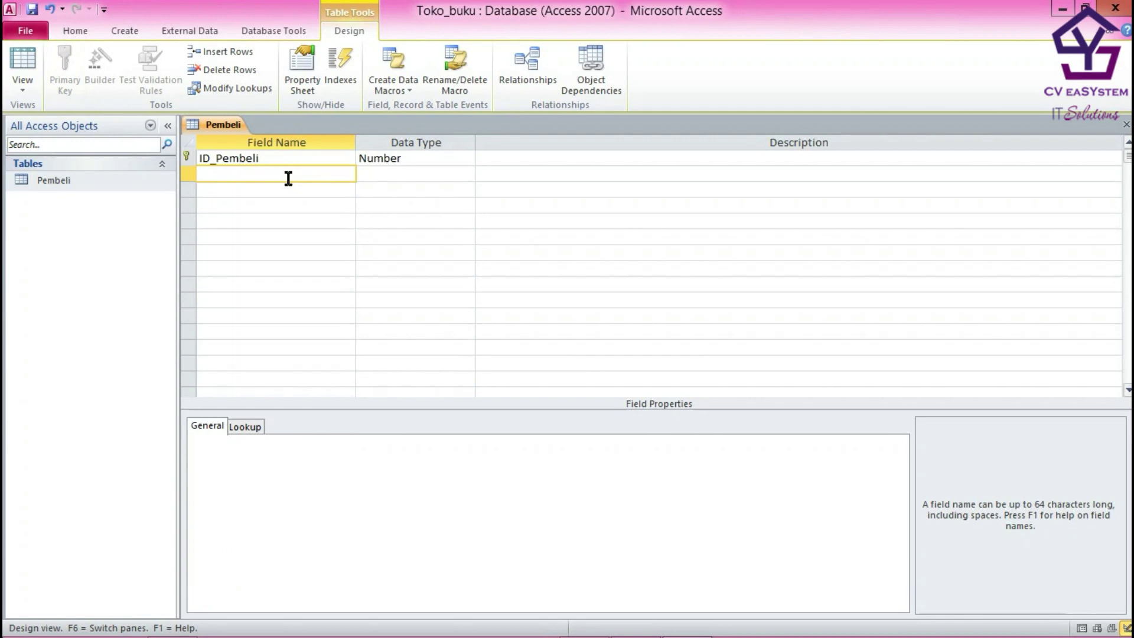
type("N")
type("ana")
key("BackSpace")
key("BackSpace")
type("ma")
left_click(272, 192)
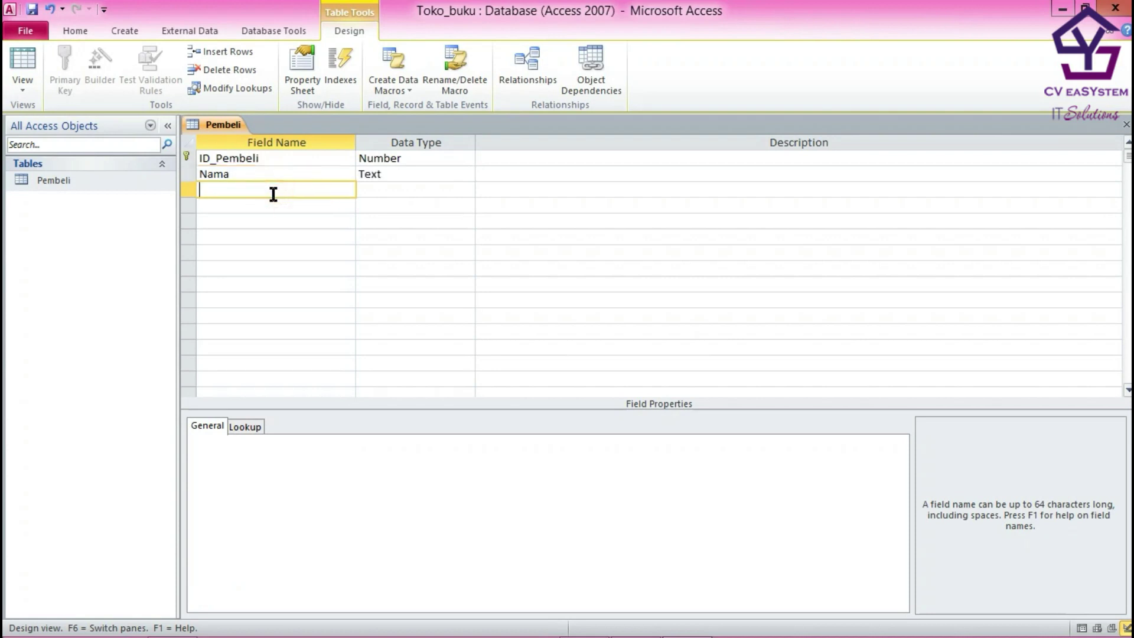
type("Alamat")
- Add a Jenis_Kelamin field below Alamat, then save the Pembeli table and show it in Datasheet View
left_click(267, 215)
left_click(264, 208)
type("Je")
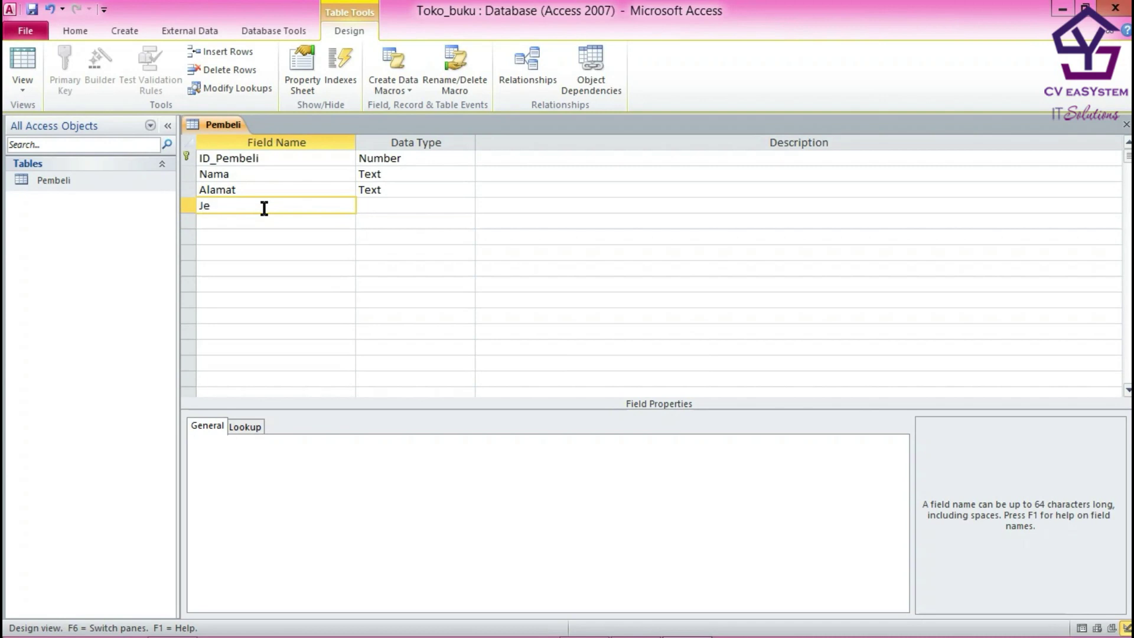
type("nis_Kelamin")
left_click(24, 59)
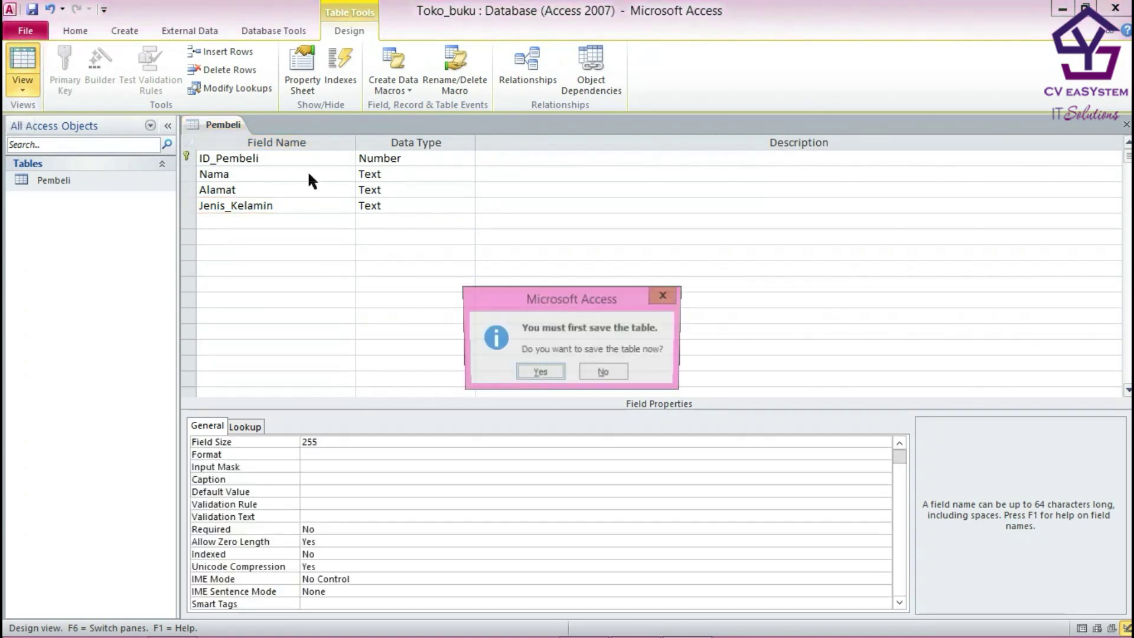
left_click(534, 370)
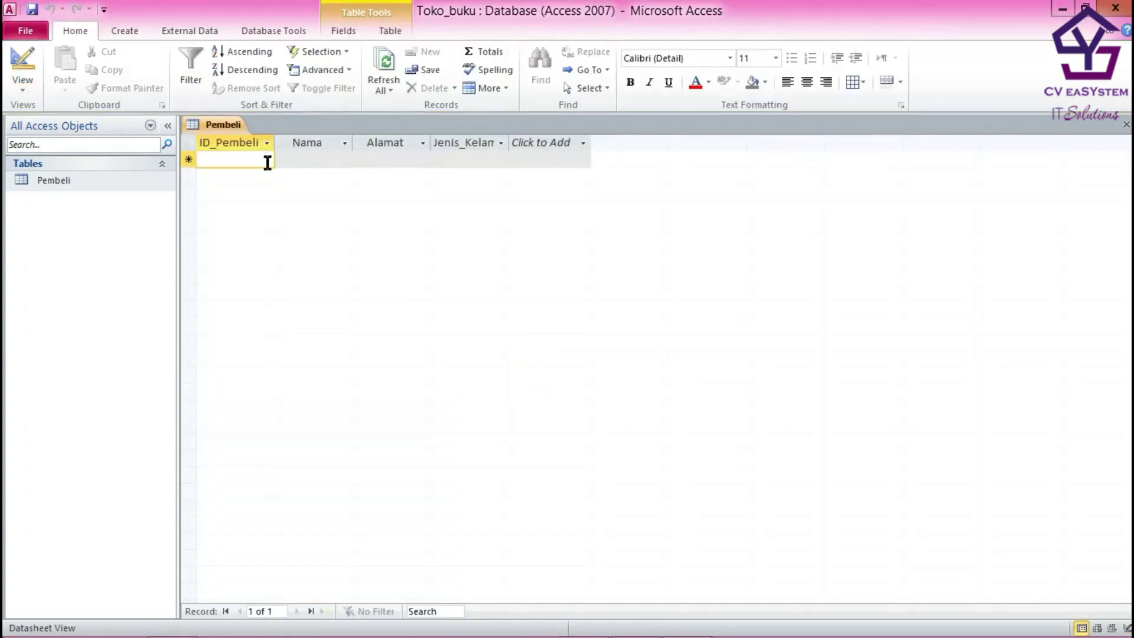
- Enter the first Pembeli record with the buyer's ID, name and address, and Laki-laki as Jenis_Kelamin
type("9")
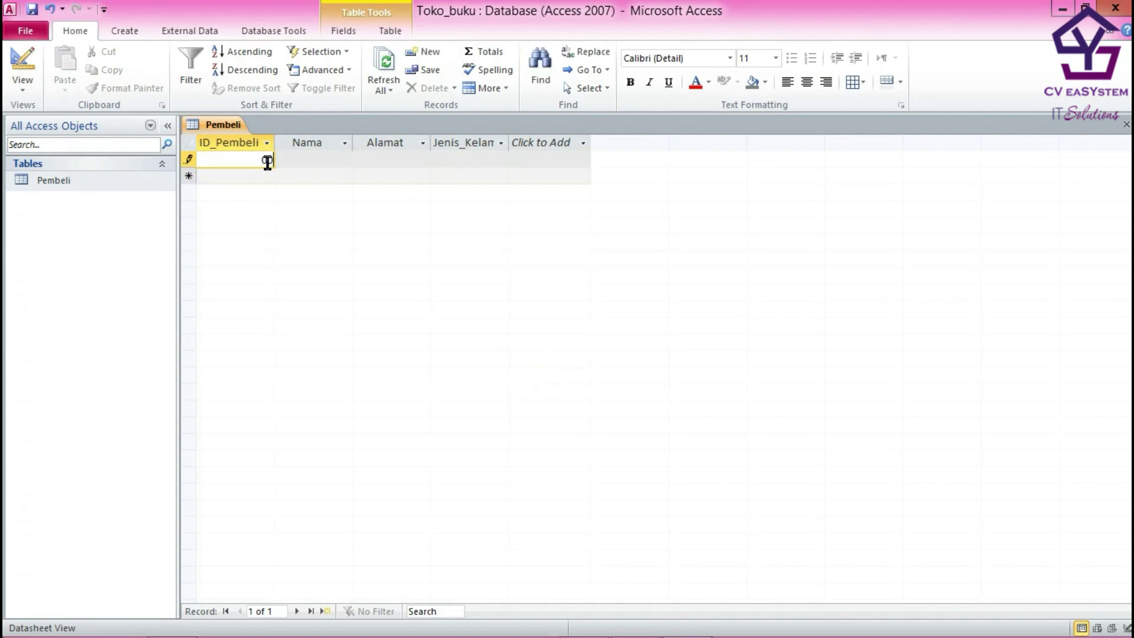
type("01")
left_click(298, 161)
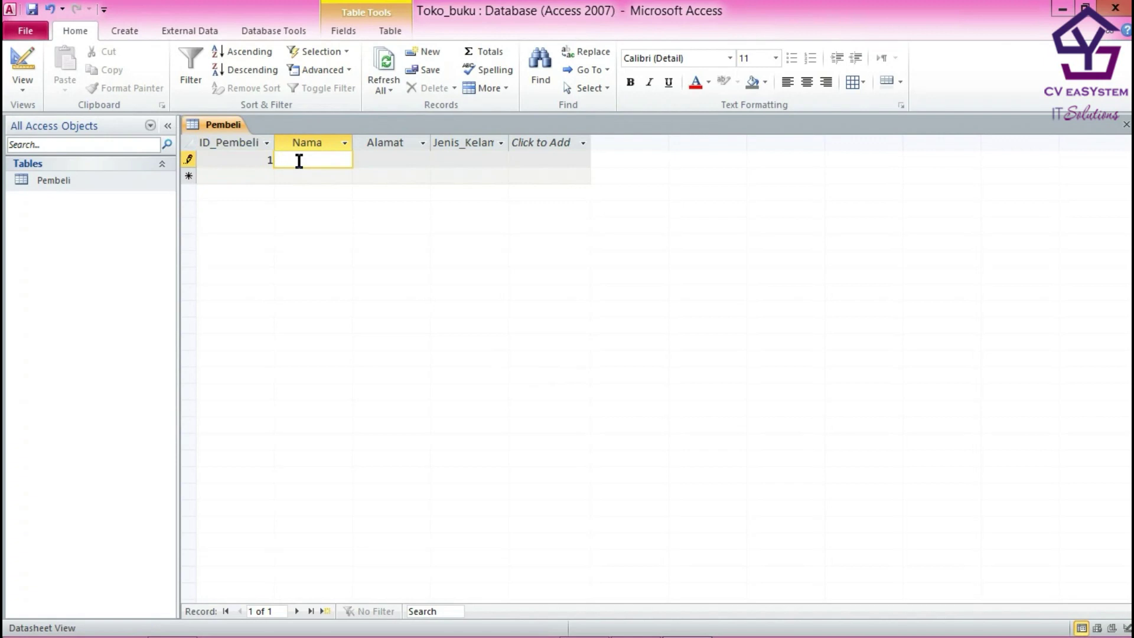
type("Ucok")
left_click(392, 156)
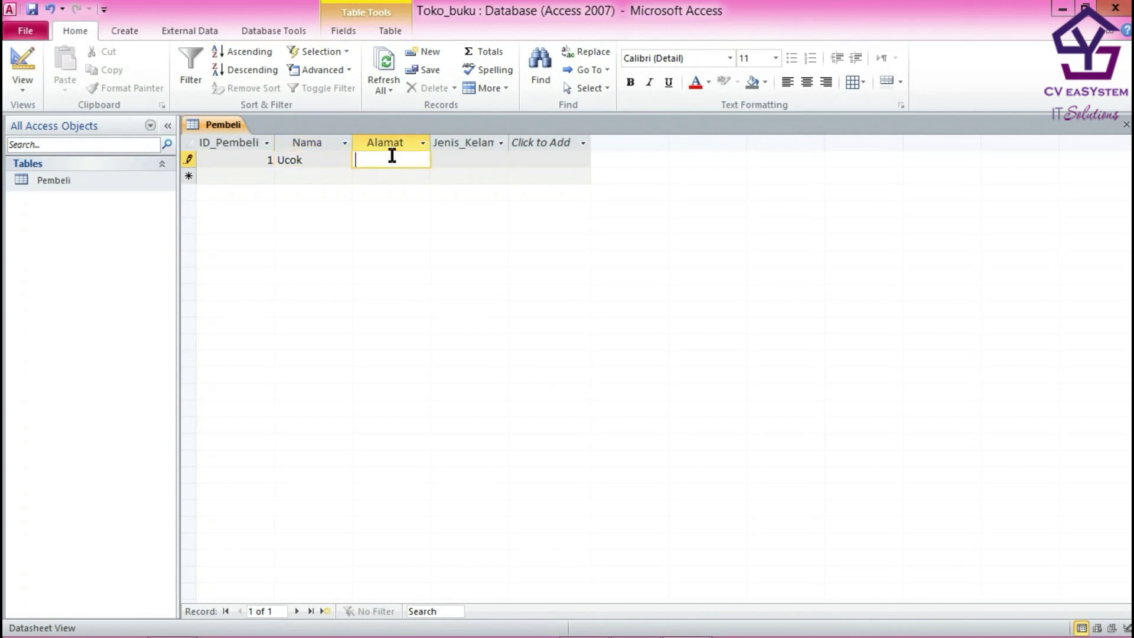
type("Majalengka")
left_click(441, 158)
type("L")
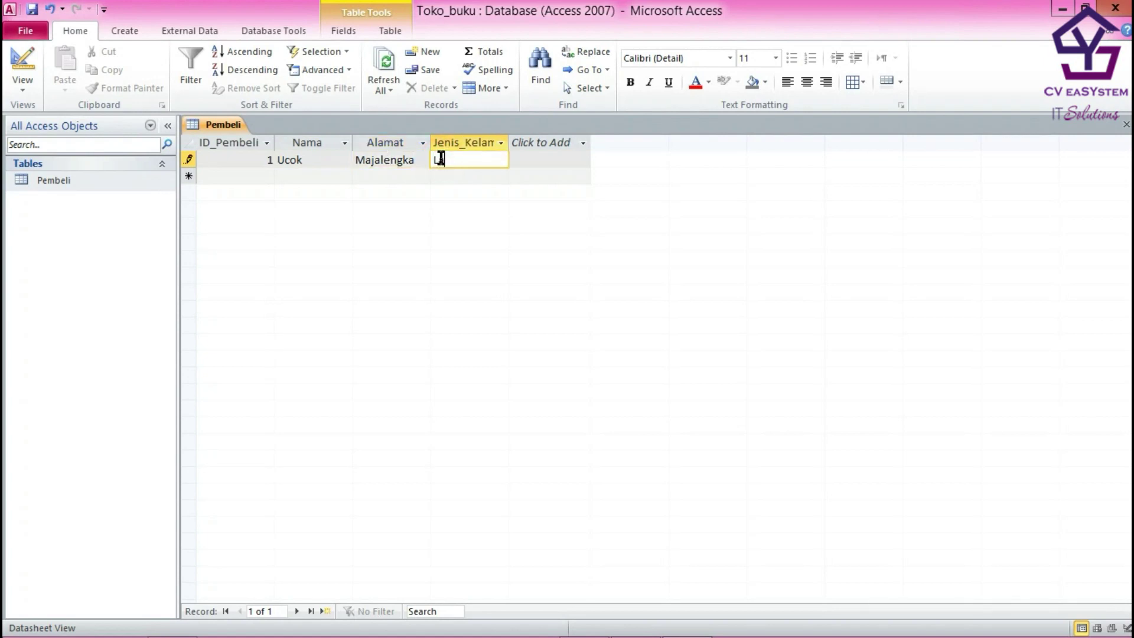
type("aki-laki")
left_click(328, 174)
left_click(246, 176)
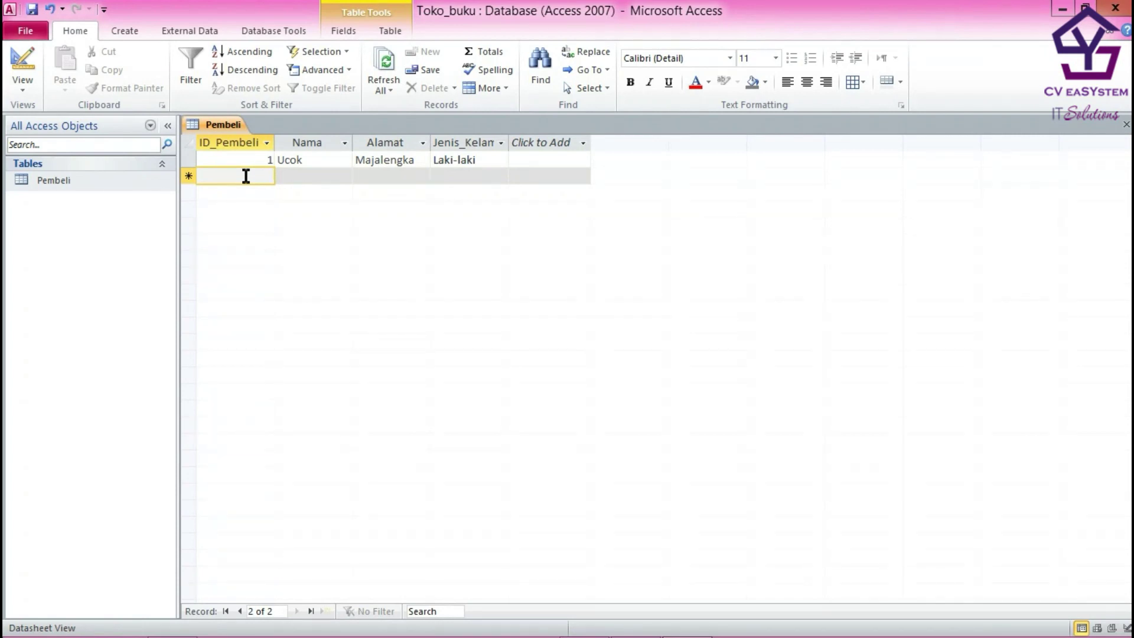
left_click(315, 187)
- Create a second table and switch it to Design View, saving it under the name Koleksi
left_click(109, 31)
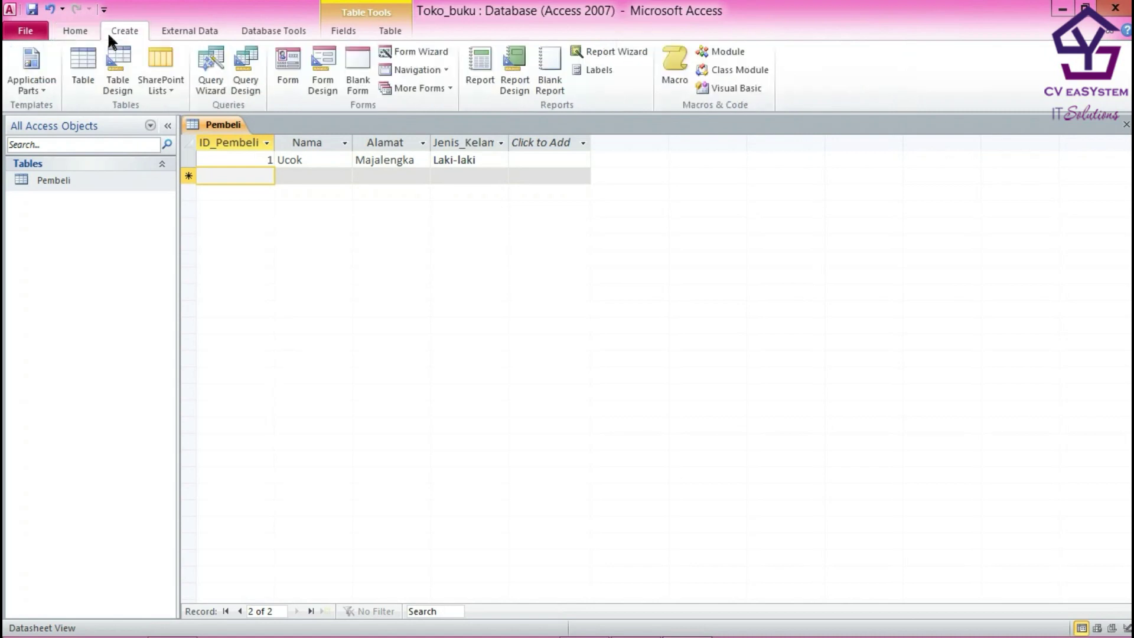
left_click(83, 75)
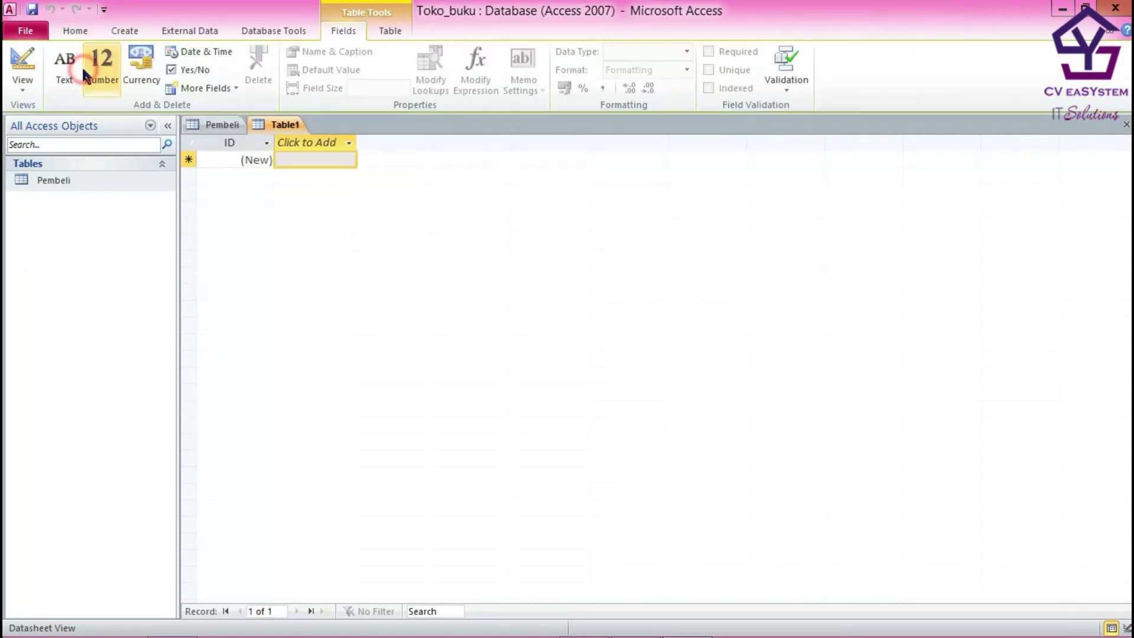
left_click(20, 77)
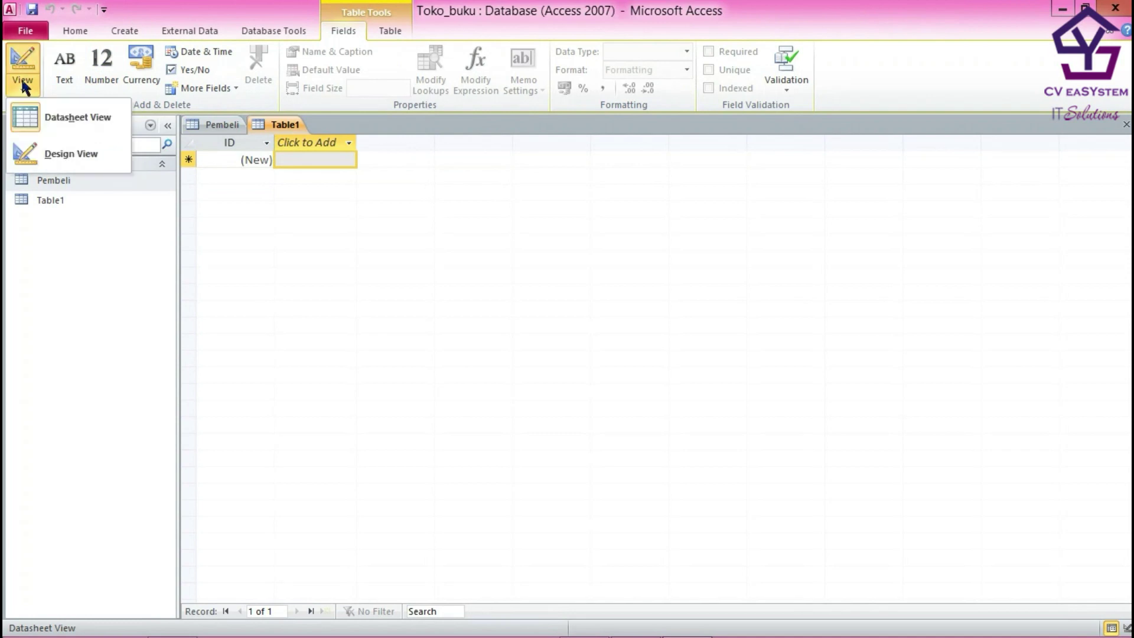
left_click(59, 150)
key("BackSpace")
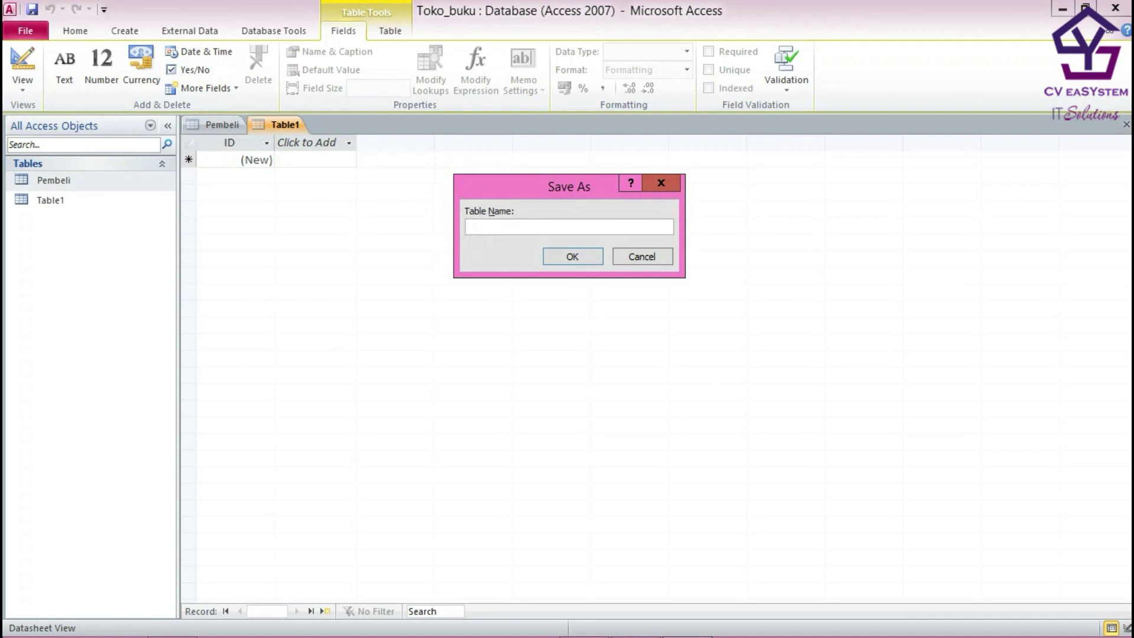
type("Koleksi")
key("Return")
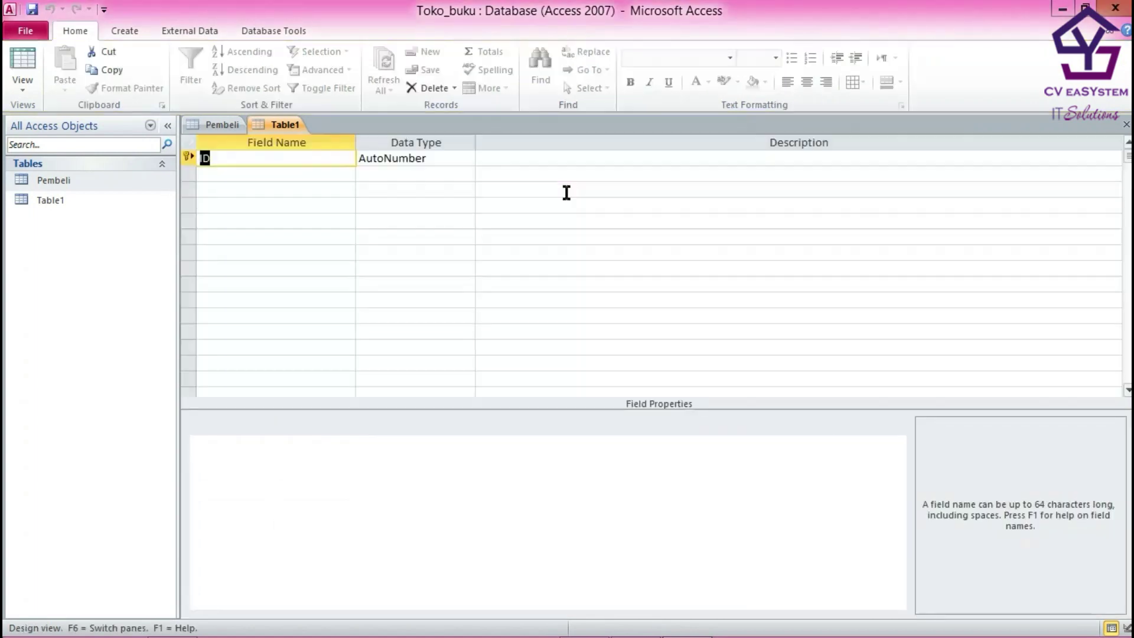
- Clear the ID field's data type in the Koleksi table and choose AutoNumber for it
left_click(428, 165)
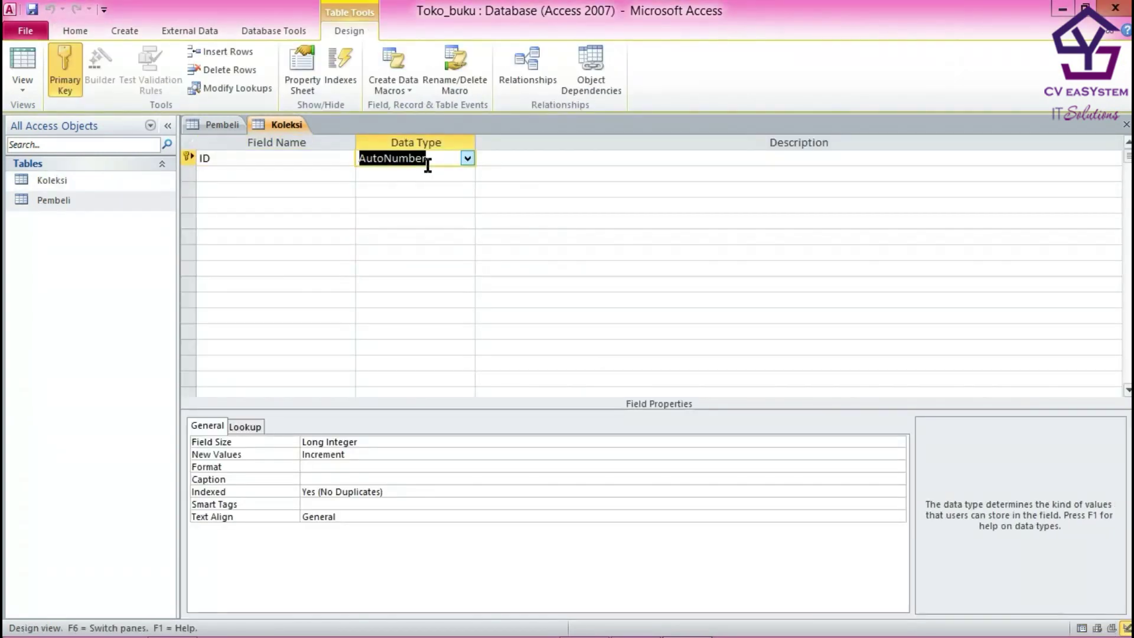
key("BackSpace")
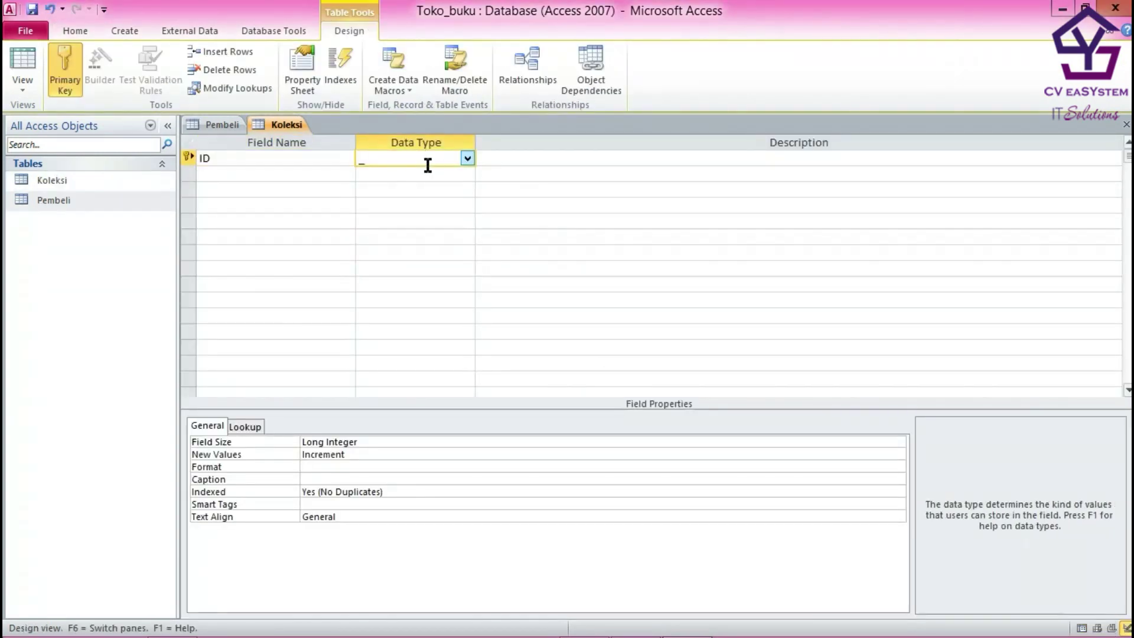
left_click(467, 157)
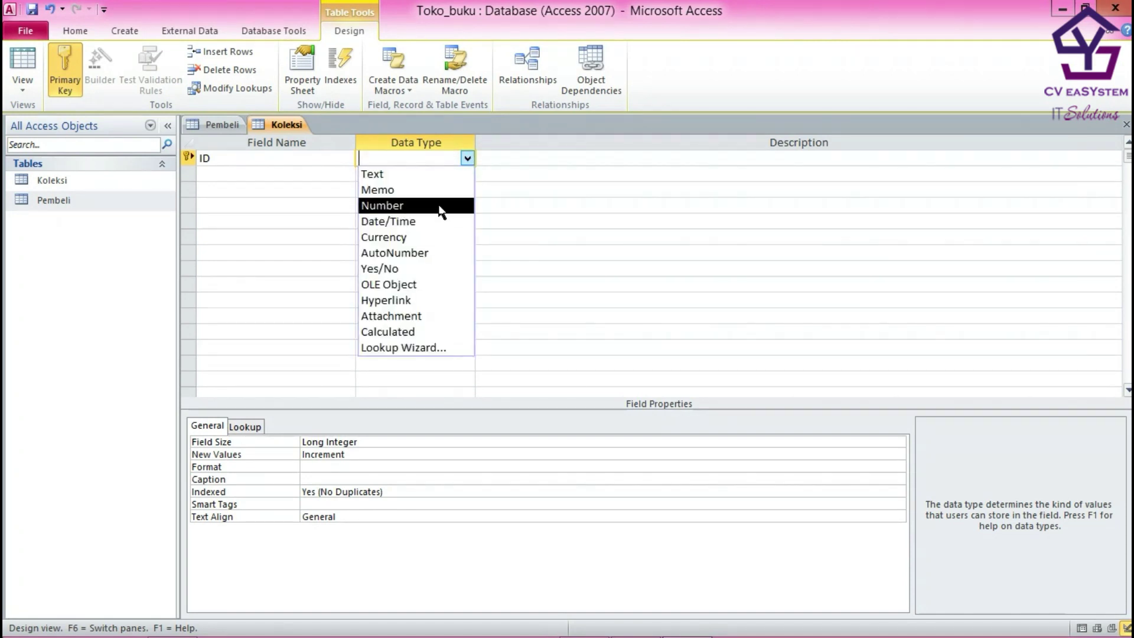
left_click(393, 252)
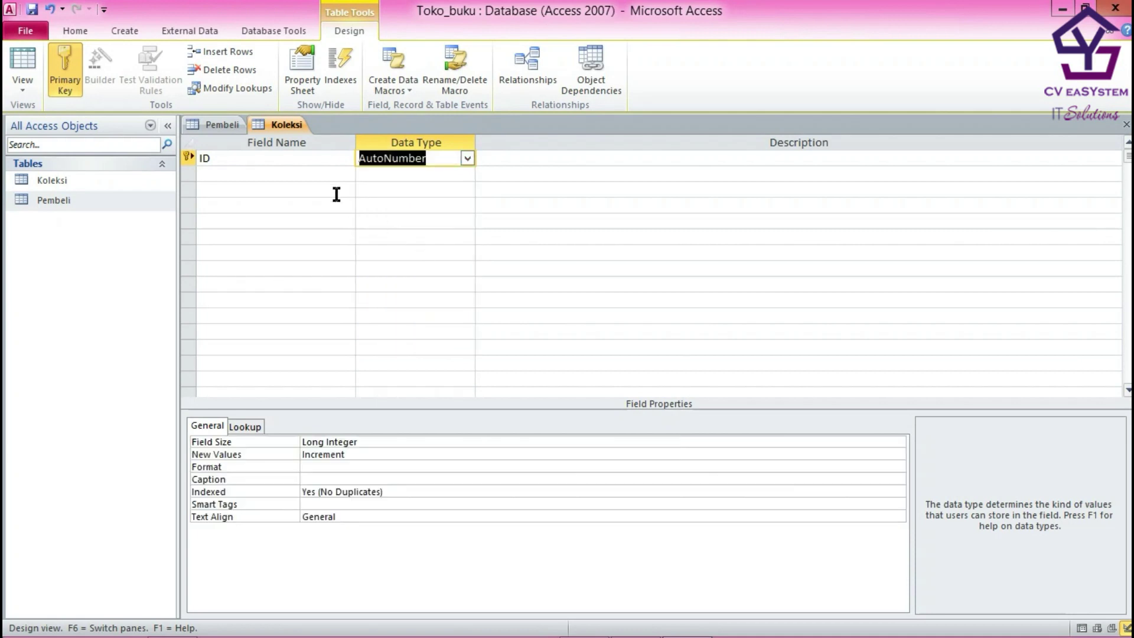
- Rename the Koleksi table's ID field ID_Buku and add a Judul field below it
left_click(322, 161)
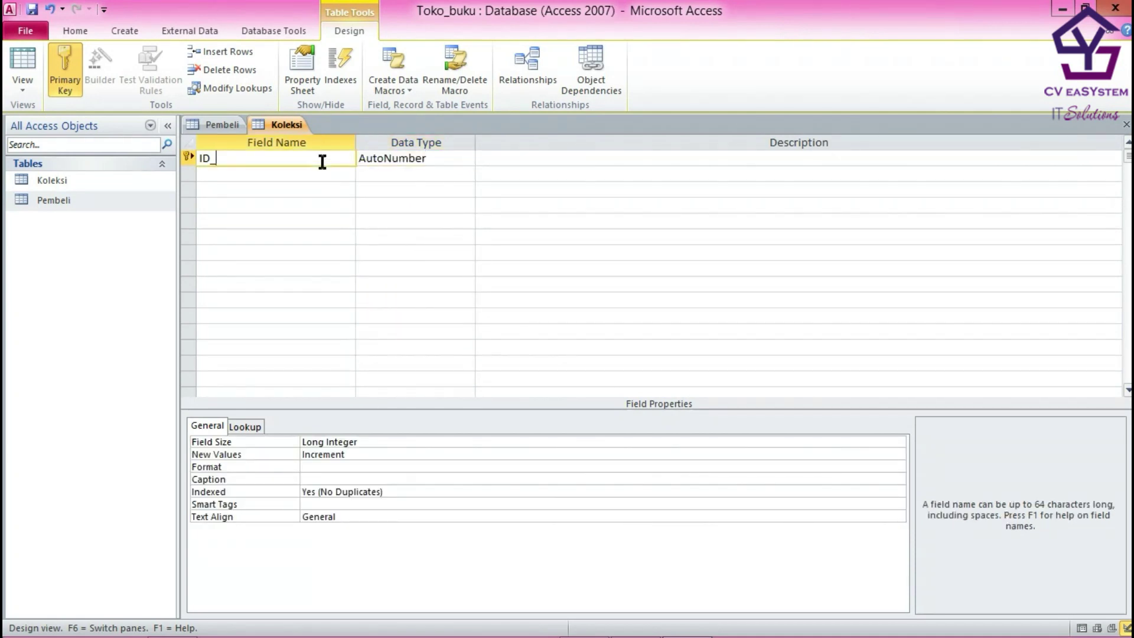
type("_Buku")
left_click(299, 183)
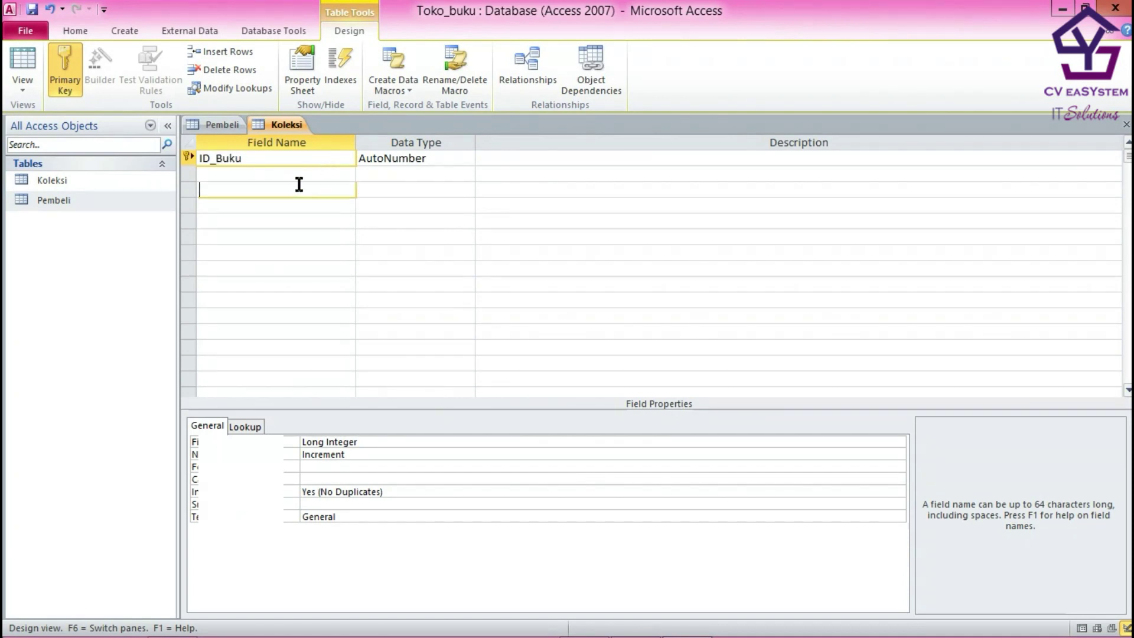
left_click(287, 173)
type("JU")
type("udul")
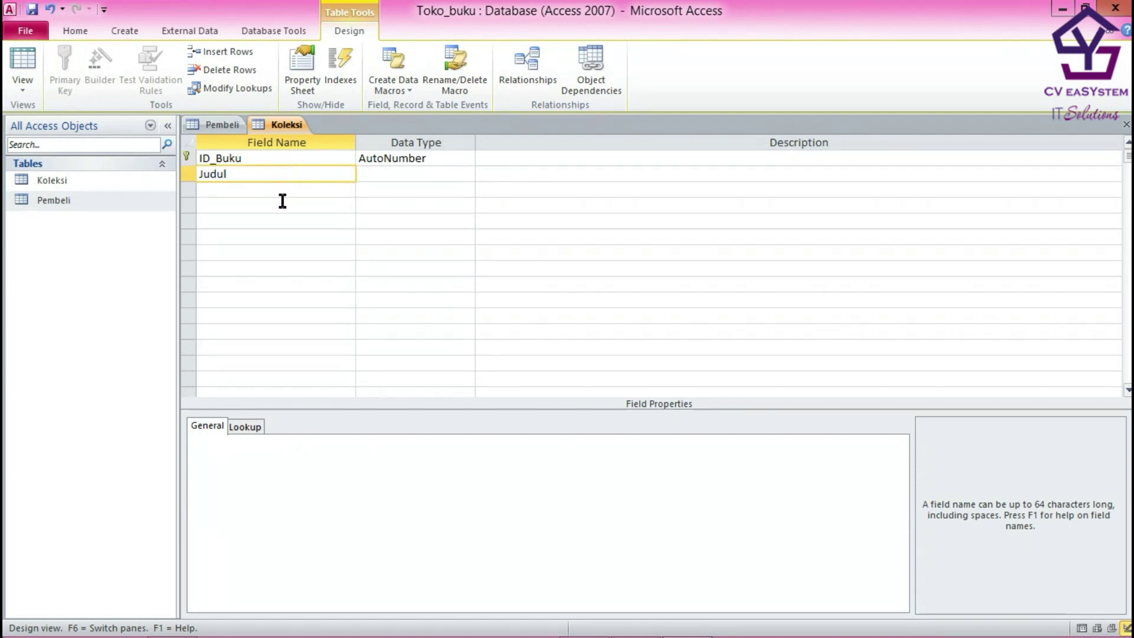
- Add Tahun, Penerbit and Harga as Text fields below Judul in the Koleksi table
left_click(277, 192)
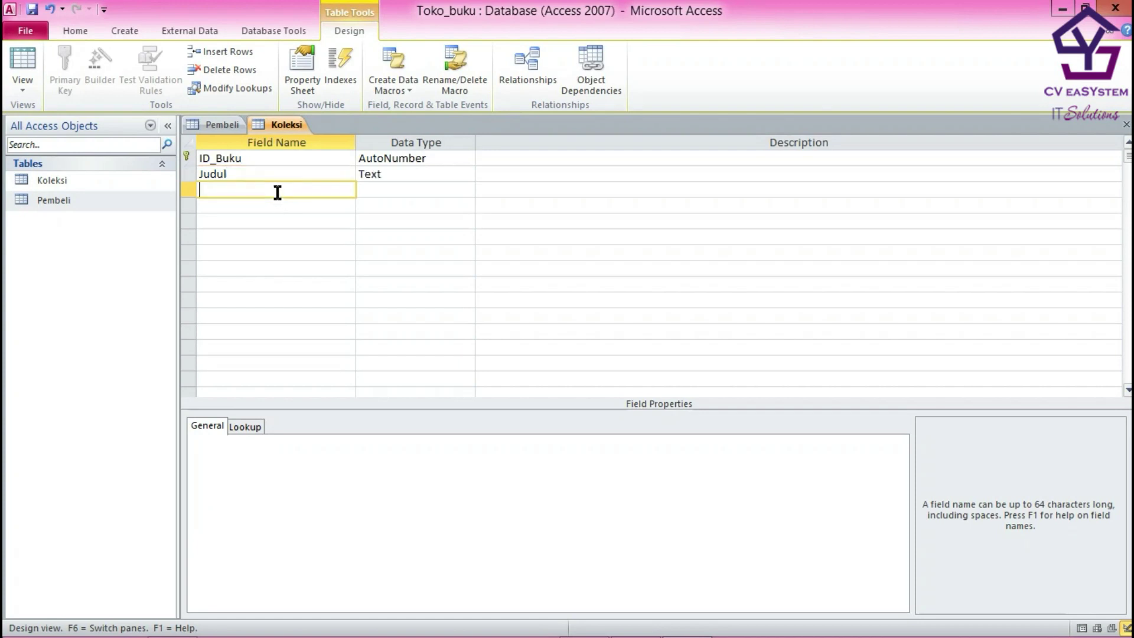
type("Tahun")
left_click(273, 205)
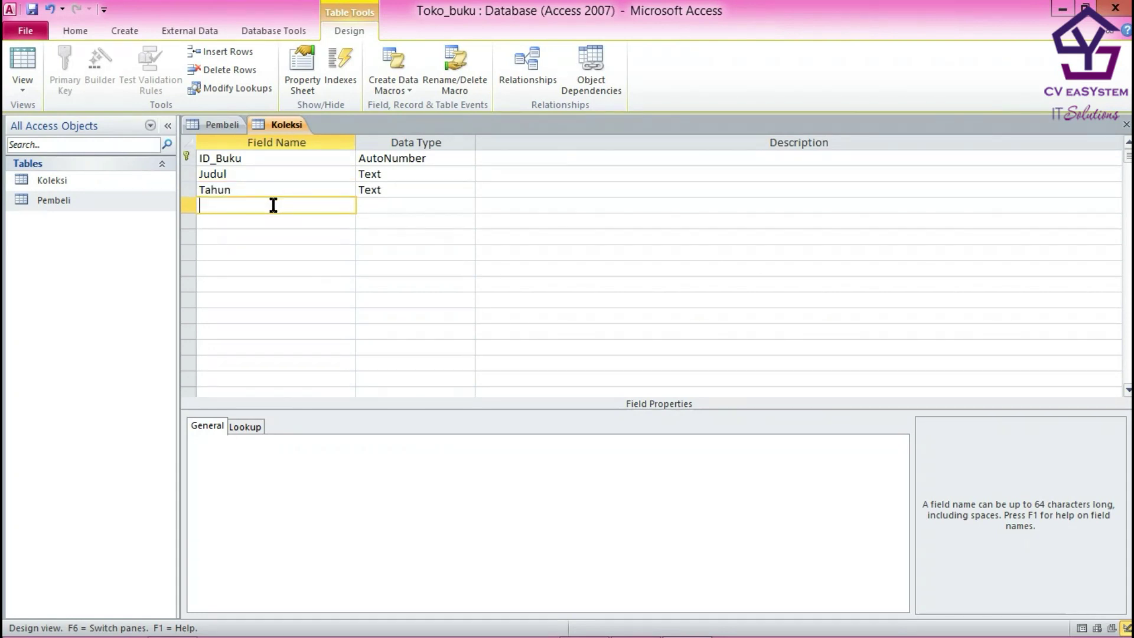
type("Penerbit")
left_click(256, 227)
type("H")
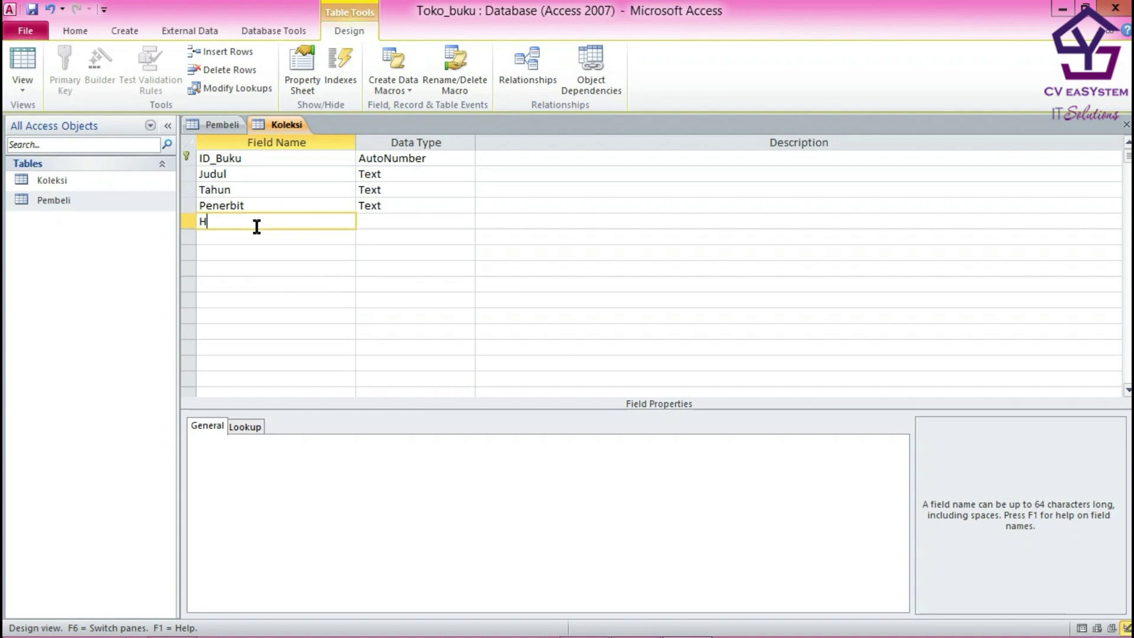
type("arga")
left_click(546, 220)
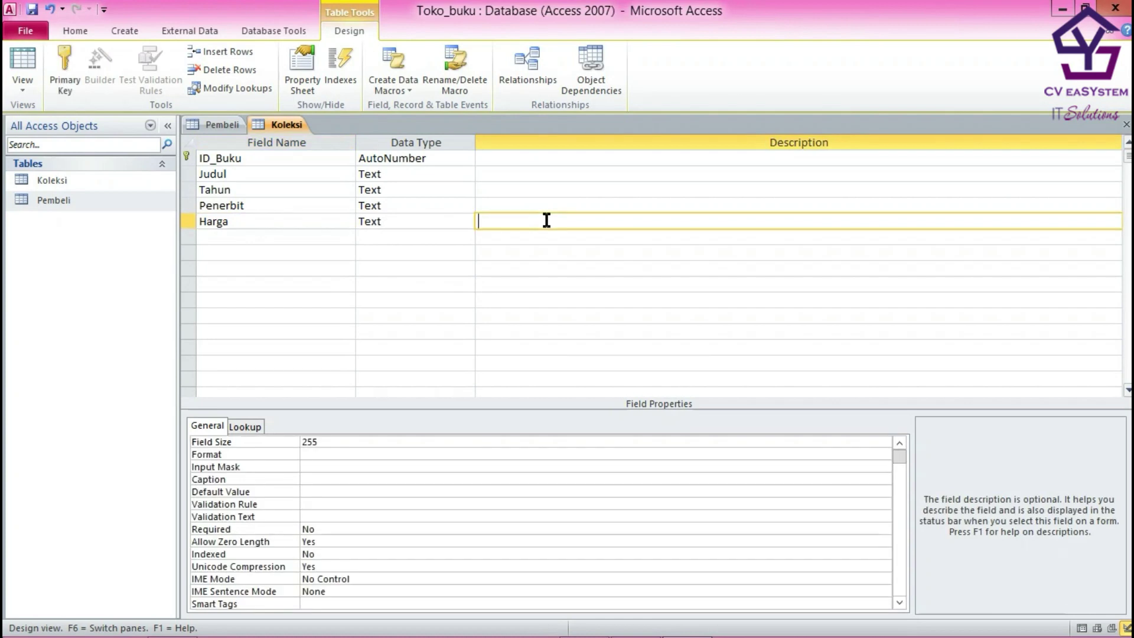
- Switch the Koleksi table to Datasheet View, saving its design changes
left_click(22, 81)
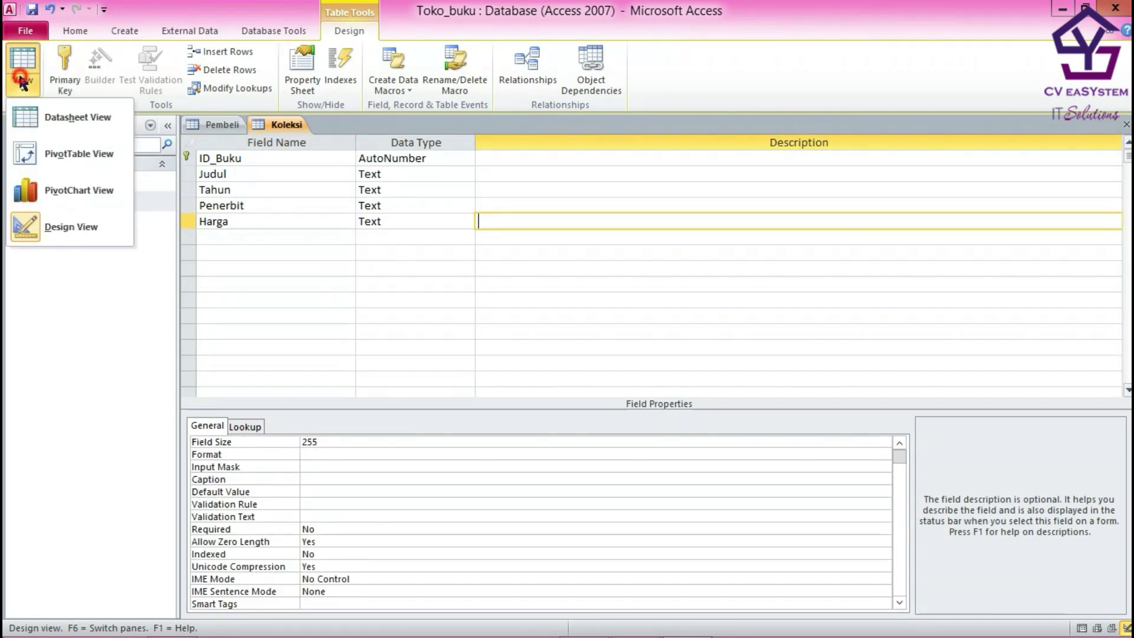
left_click(17, 58)
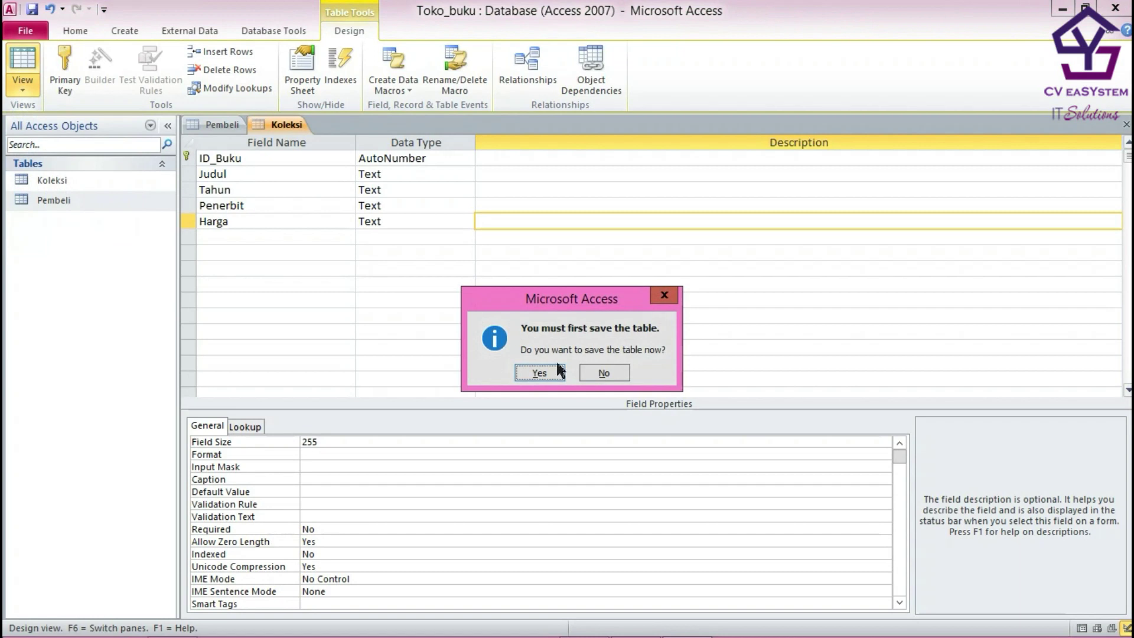
left_click(541, 373)
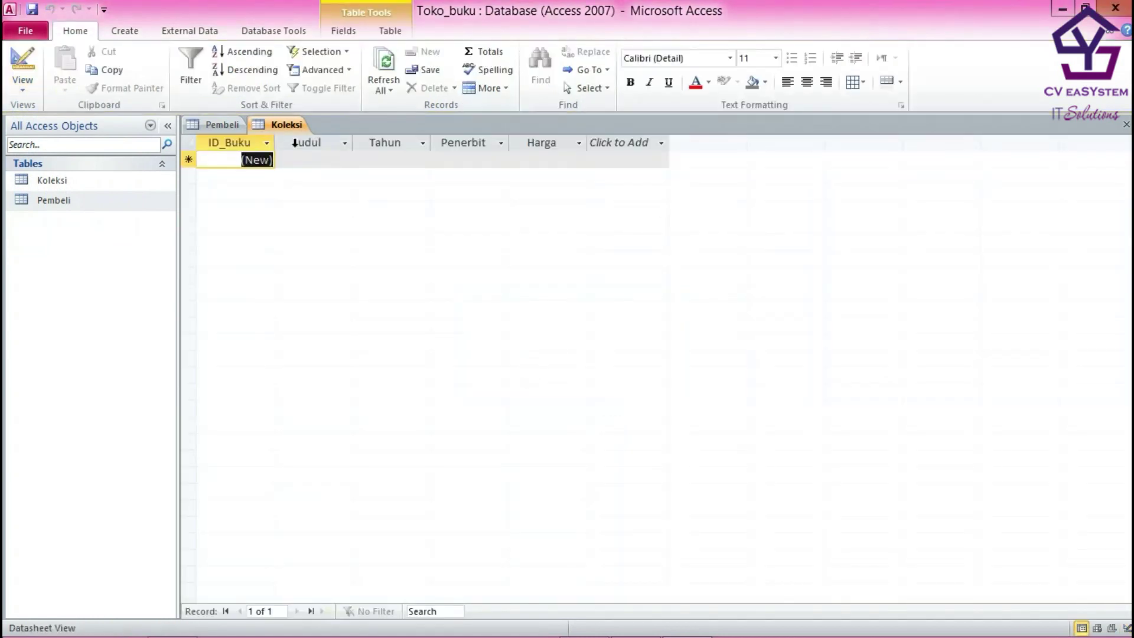
- Start the first Koleksi record with "Panduan bermain Tik tok" as its Judul
key("1")
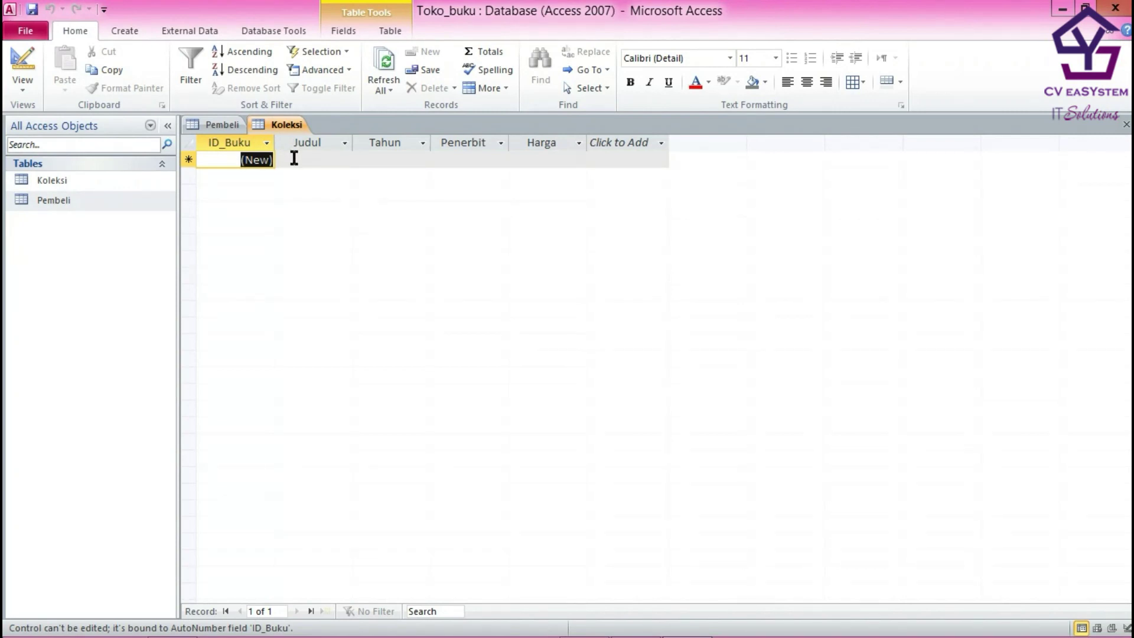
left_click(294, 158)
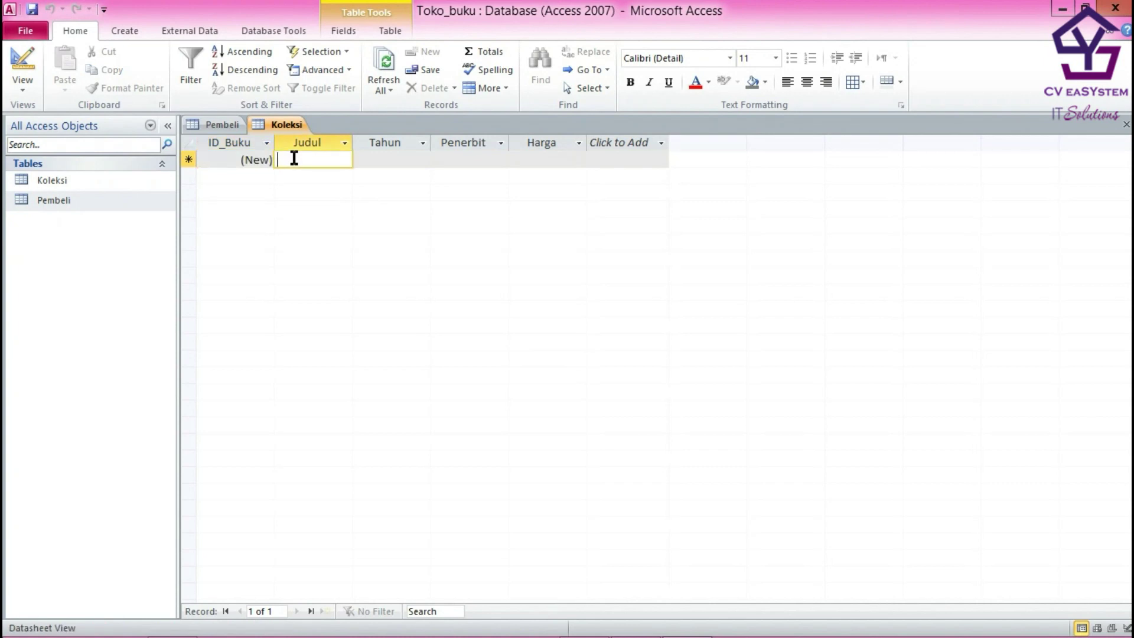
type("Pa")
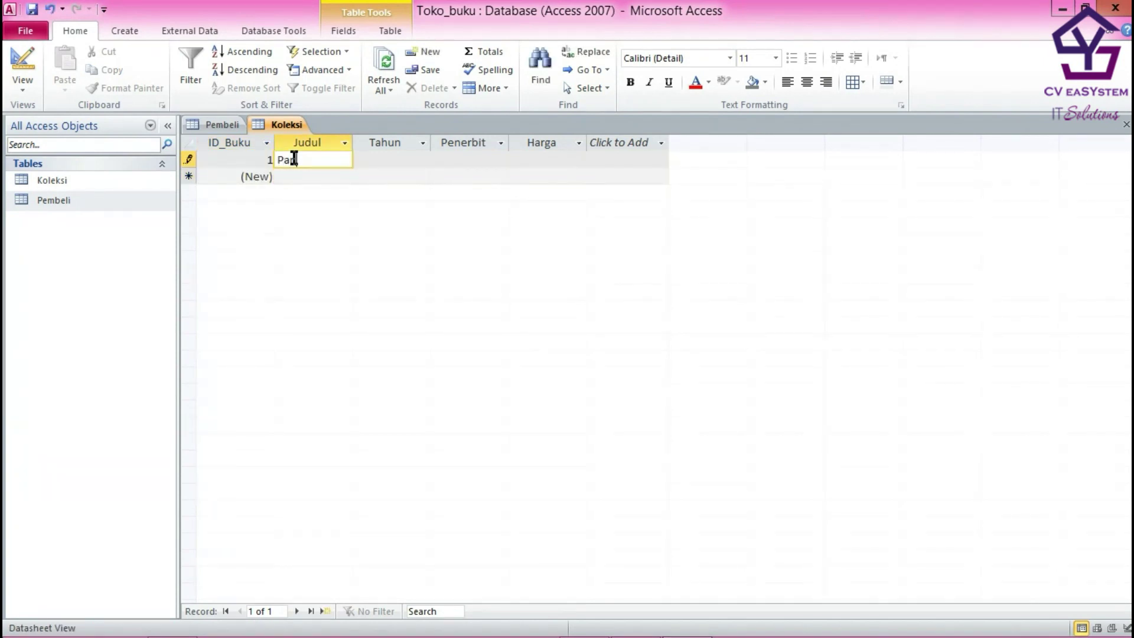
type("n")
type("duan b")
type("ermain")
type(" Tik t")
type("ok")
- Complete the first Koleksi record with Tahun 2018, Penerbit Bowo and Harga 100.000
left_click(385, 158)
type("2")
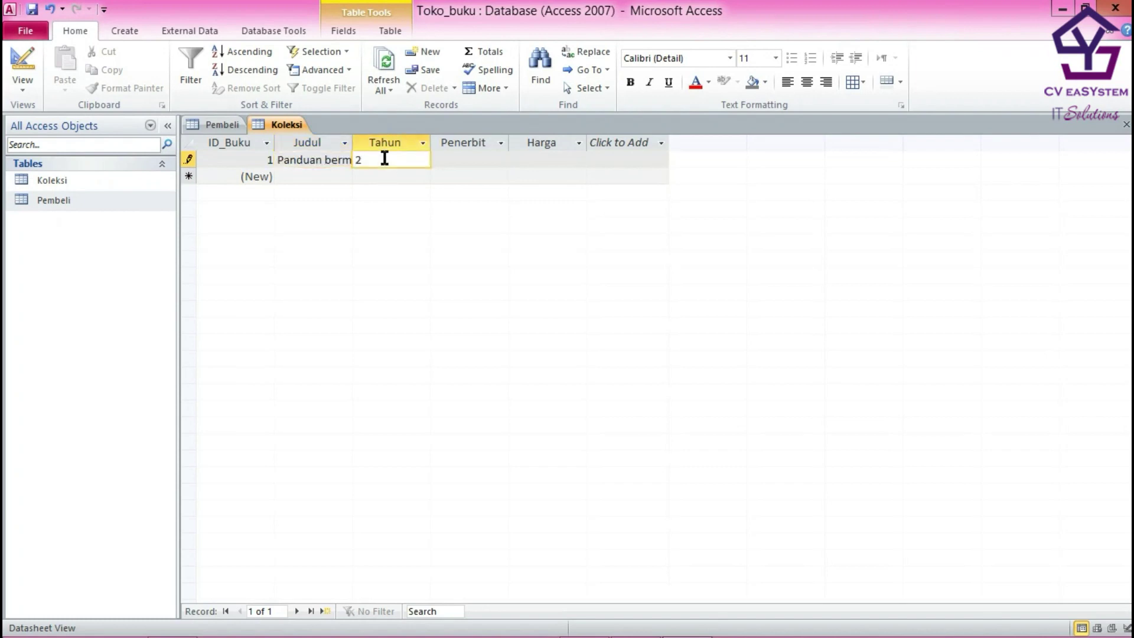
type("018")
left_click(449, 159)
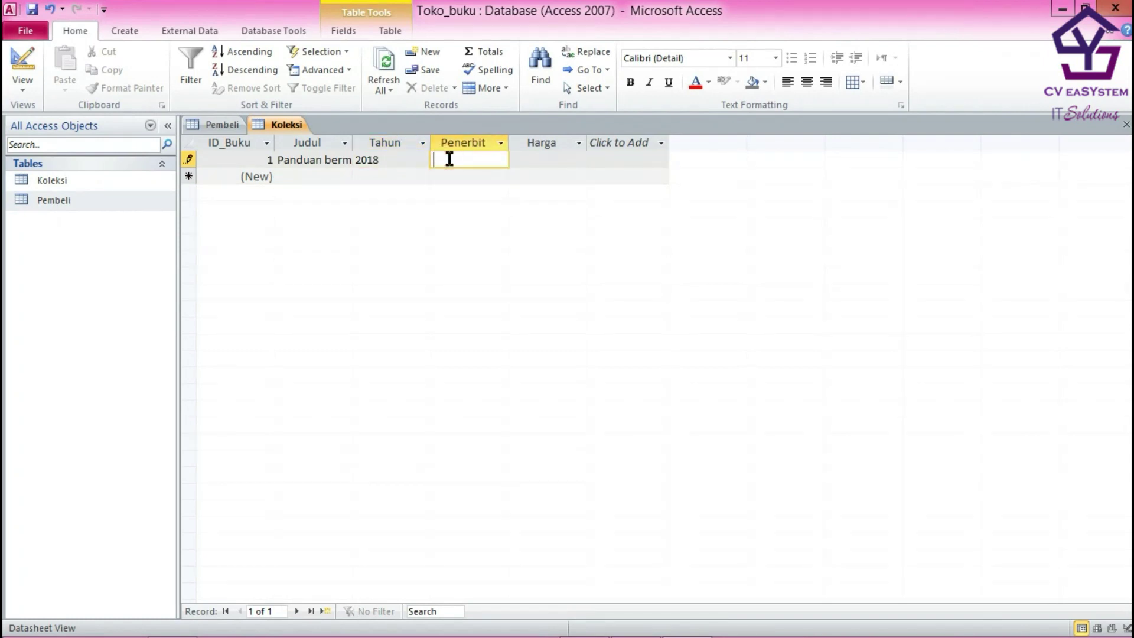
type("Bowo")
left_click(528, 160)
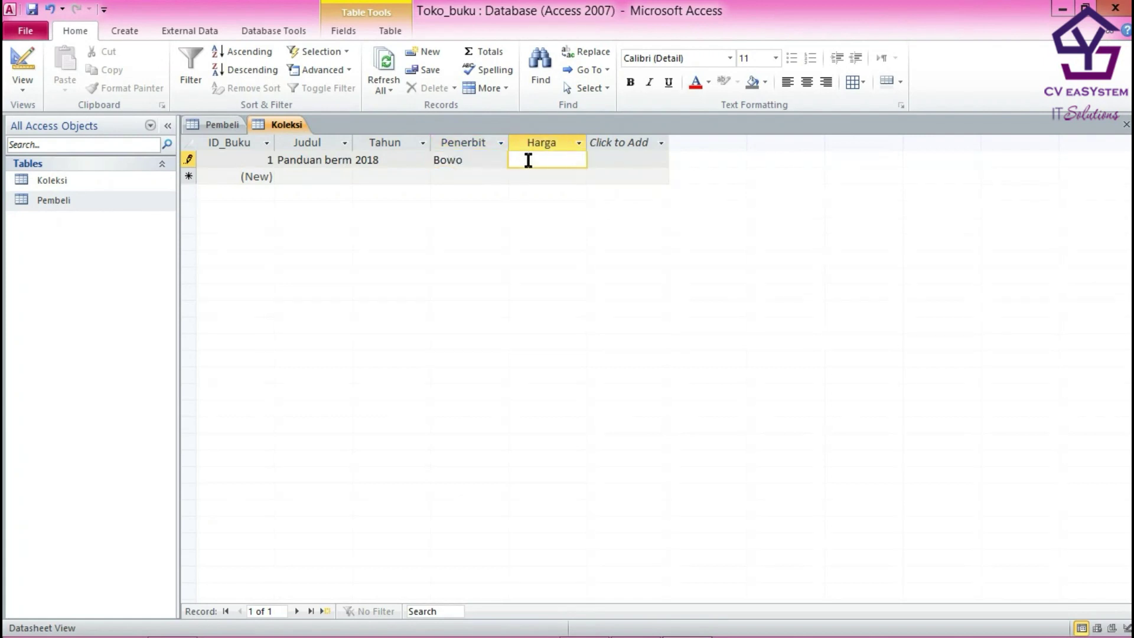
type("100000")
key("BackSpace")
type("00")
left_click(264, 175)
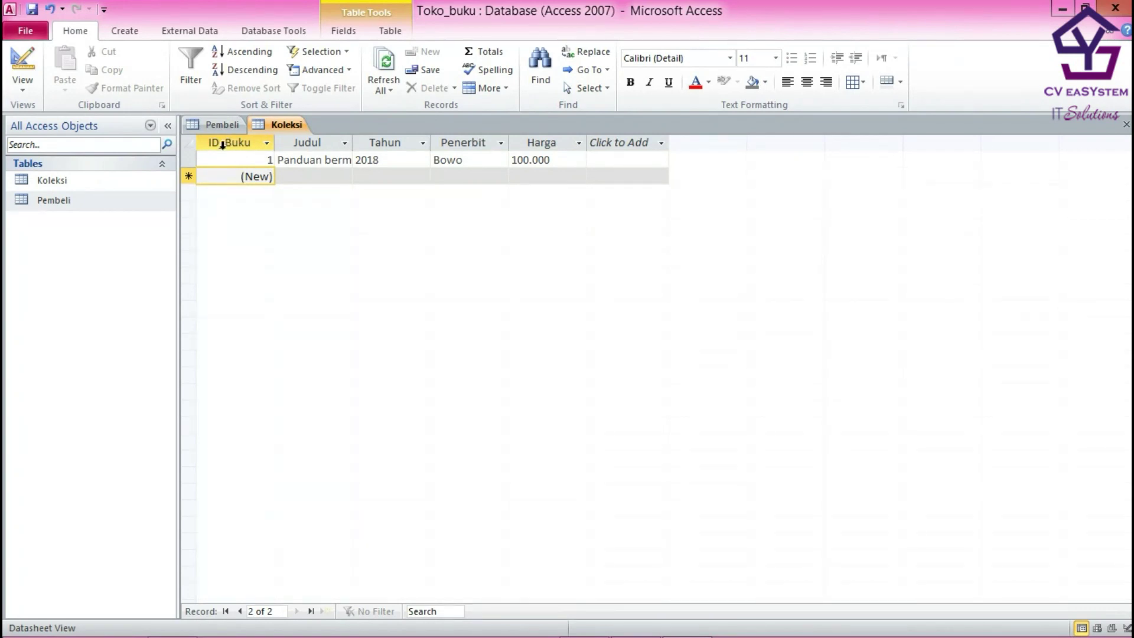
- Start the second Koleksi record with Judul Rindu and Tahun 2007
left_click(283, 176)
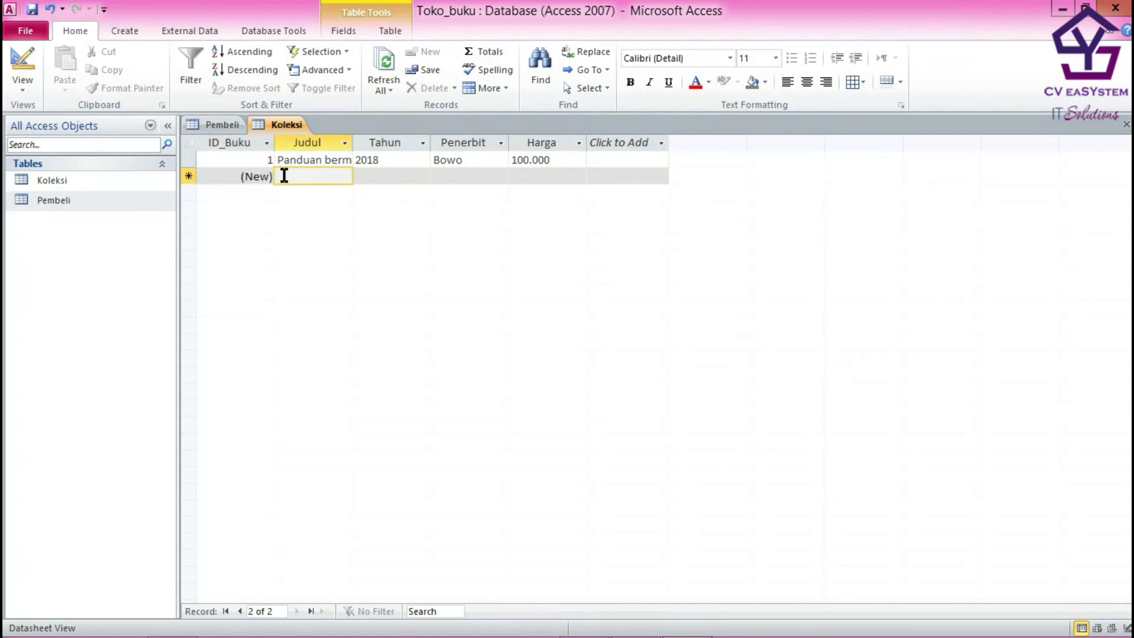
type("R")
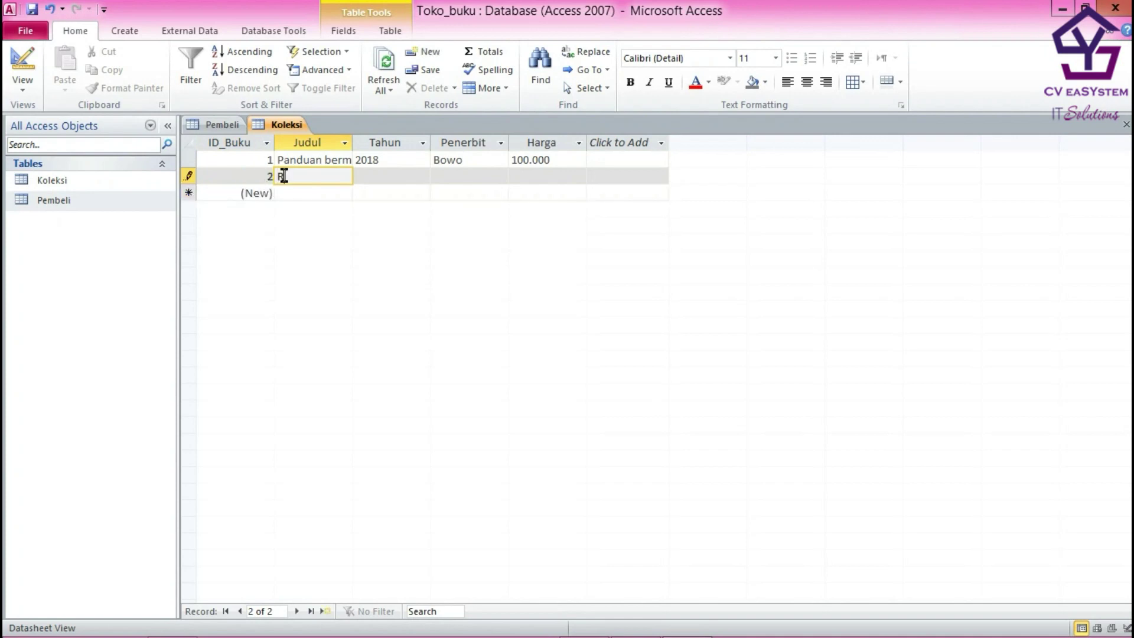
type("indu")
left_click(397, 172)
type("@")
key("BackSpace")
type("2007")
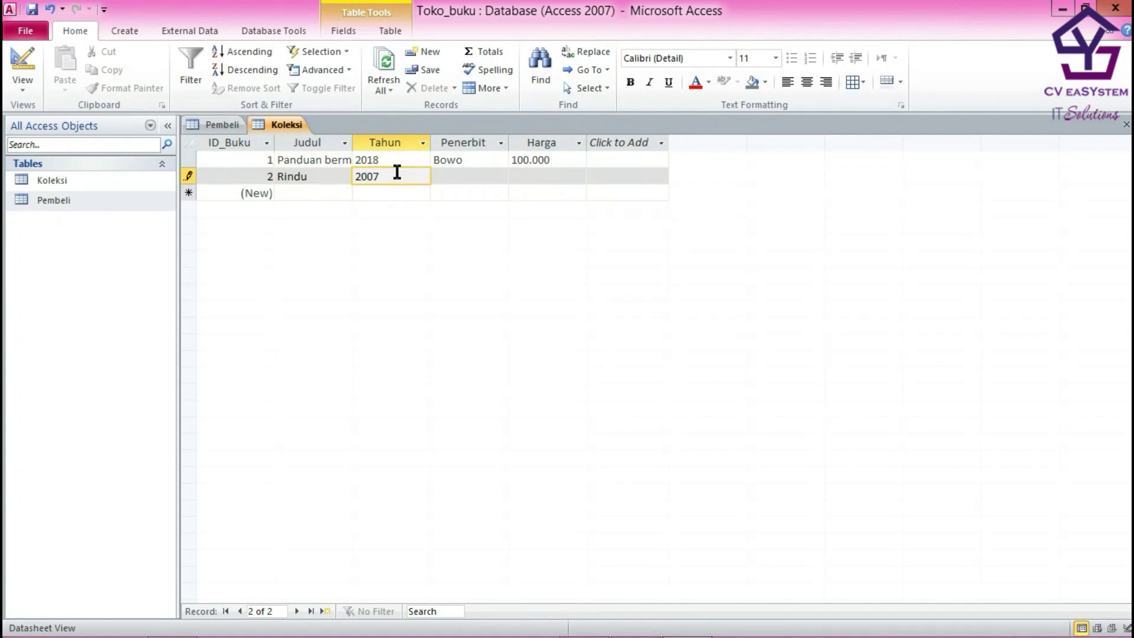
- Fill in Penerbit Nurani and Harga 50.000 for the Rindu record
left_click(438, 177)
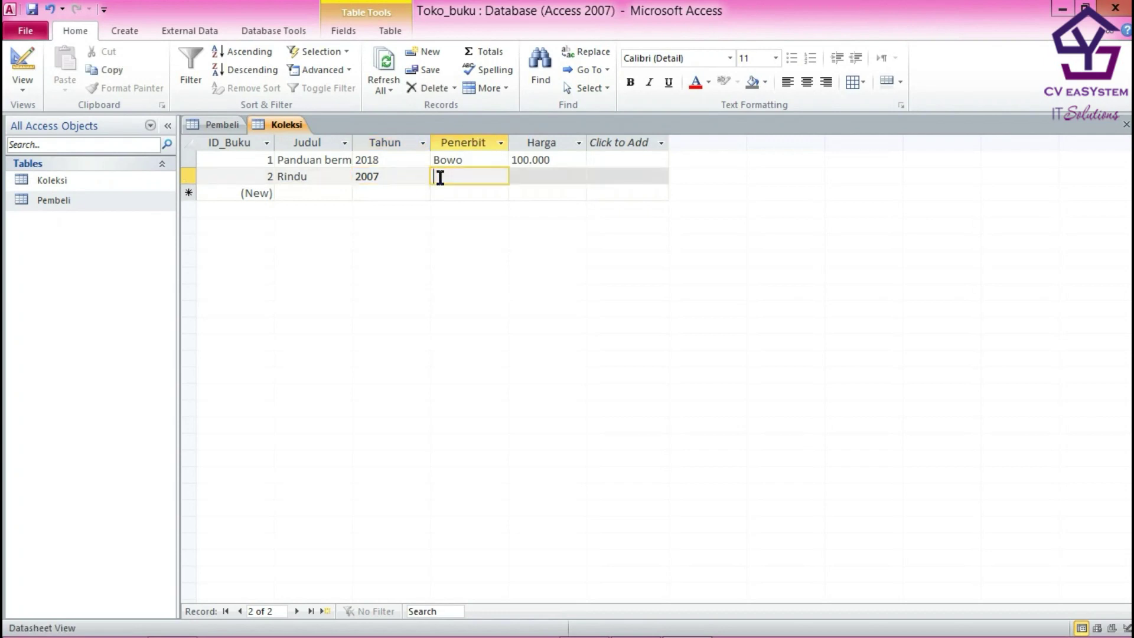
type("Nurani")
left_click(516, 177)
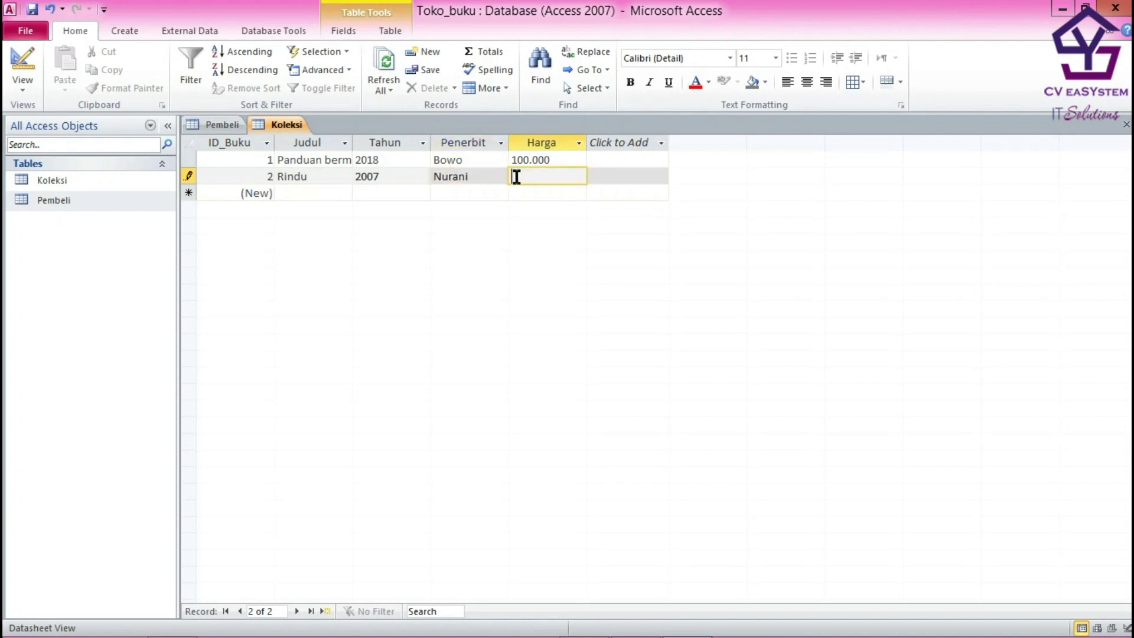
type("8")
key("BackSpace")
type("50.000")
- Create a third table and switch it to Design View, saving it under the name Transaksi
left_click(131, 32)
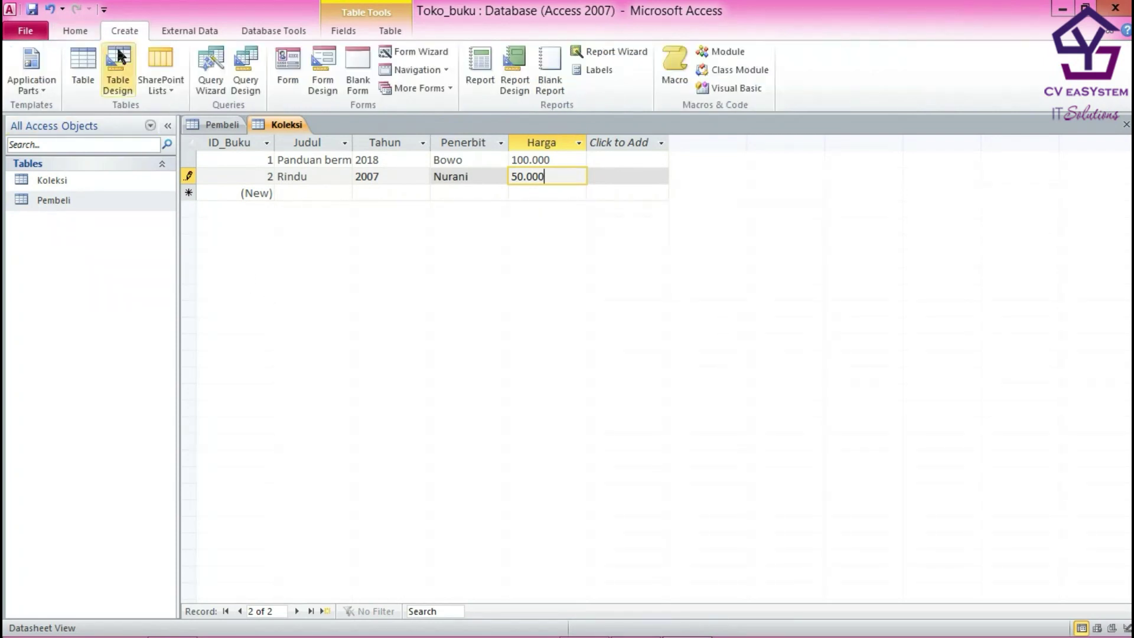
left_click(91, 59)
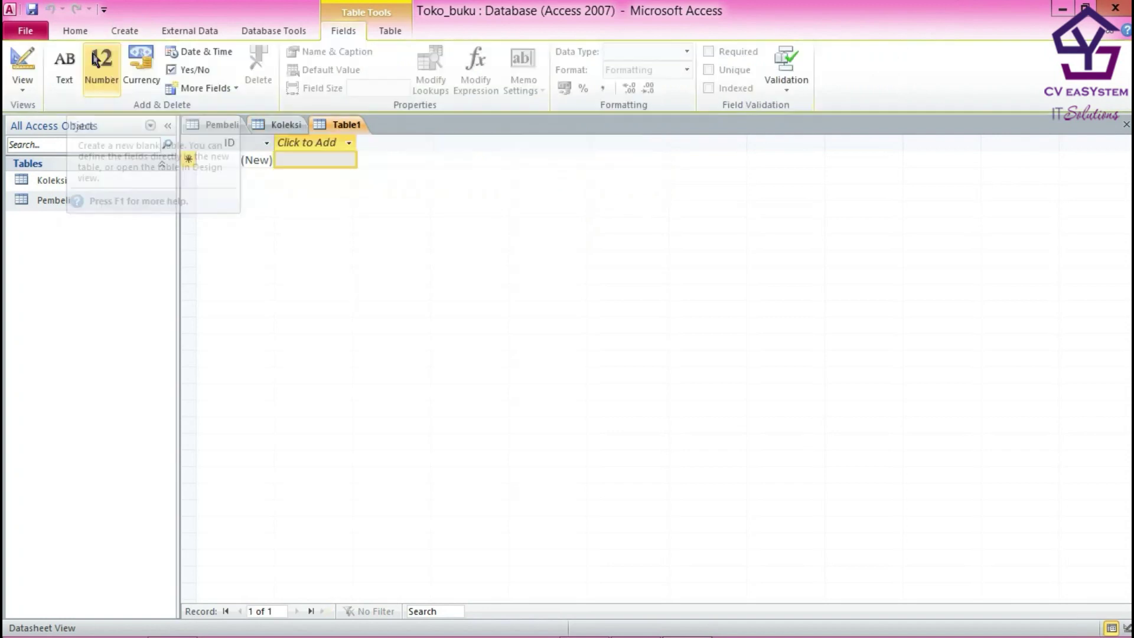
left_click(22, 85)
left_click(56, 154)
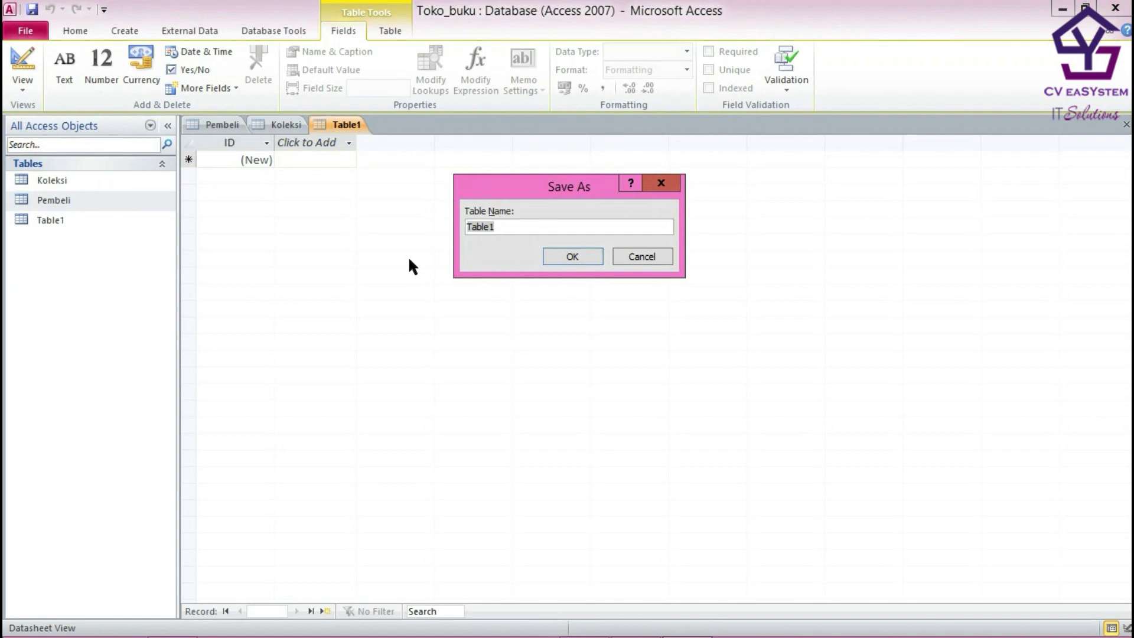
key("BackSpace")
type("Transaks")
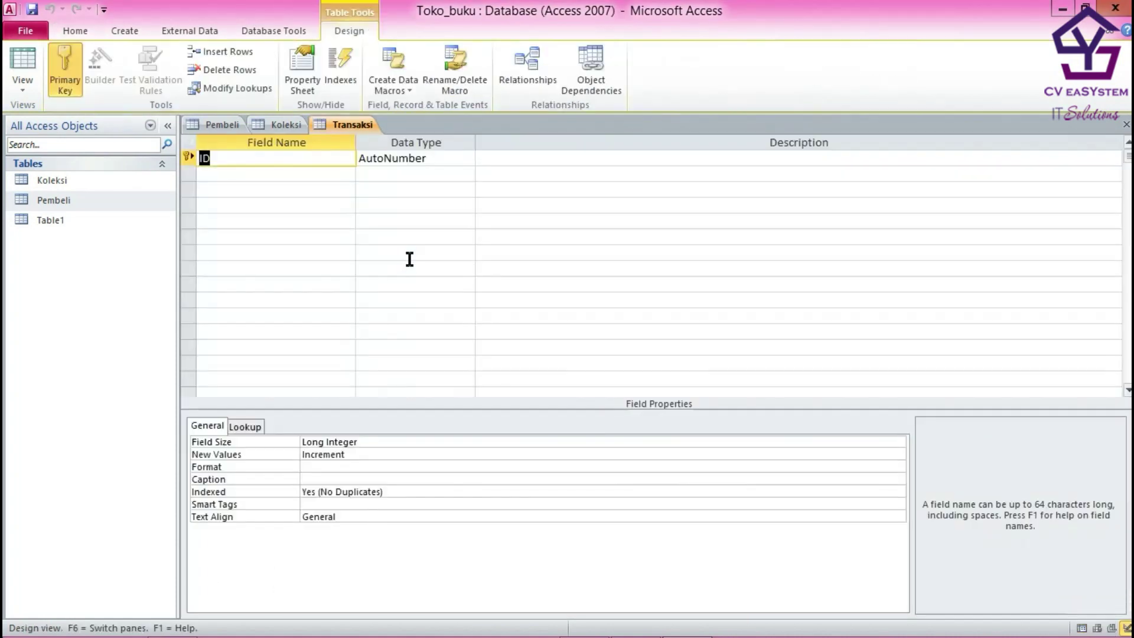
- Rename the Transaksi table's ID field to ID_Transaksi
left_click(302, 156)
type("_Tran")
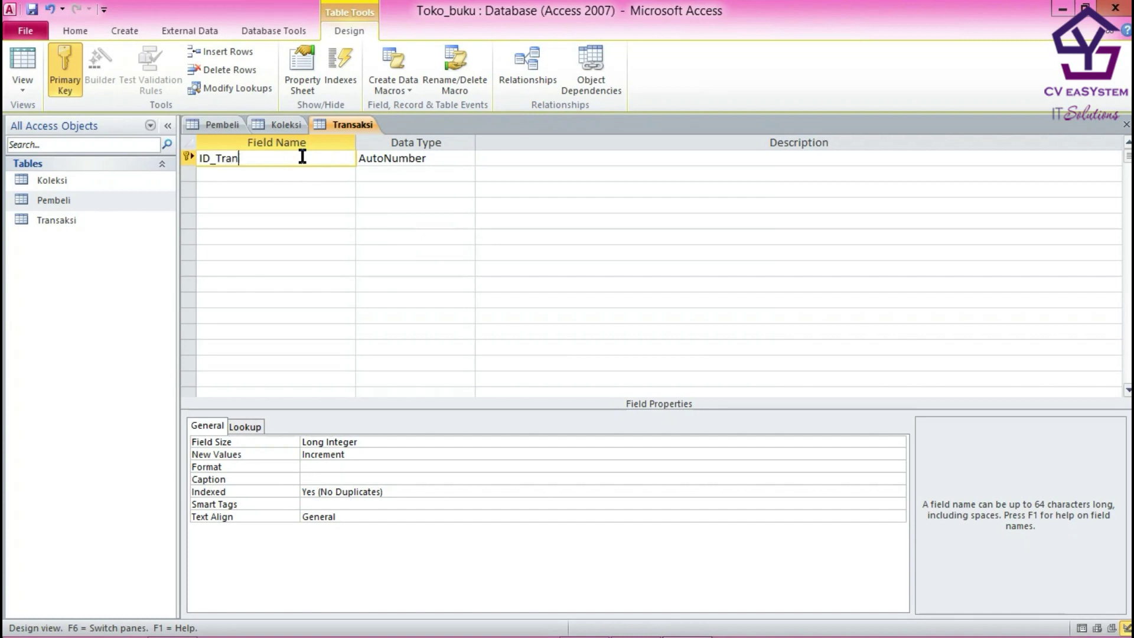
type("saksi")
- Add a T_Pembeli field below ID_Transaksi and set its data type to Number
left_click(295, 172)
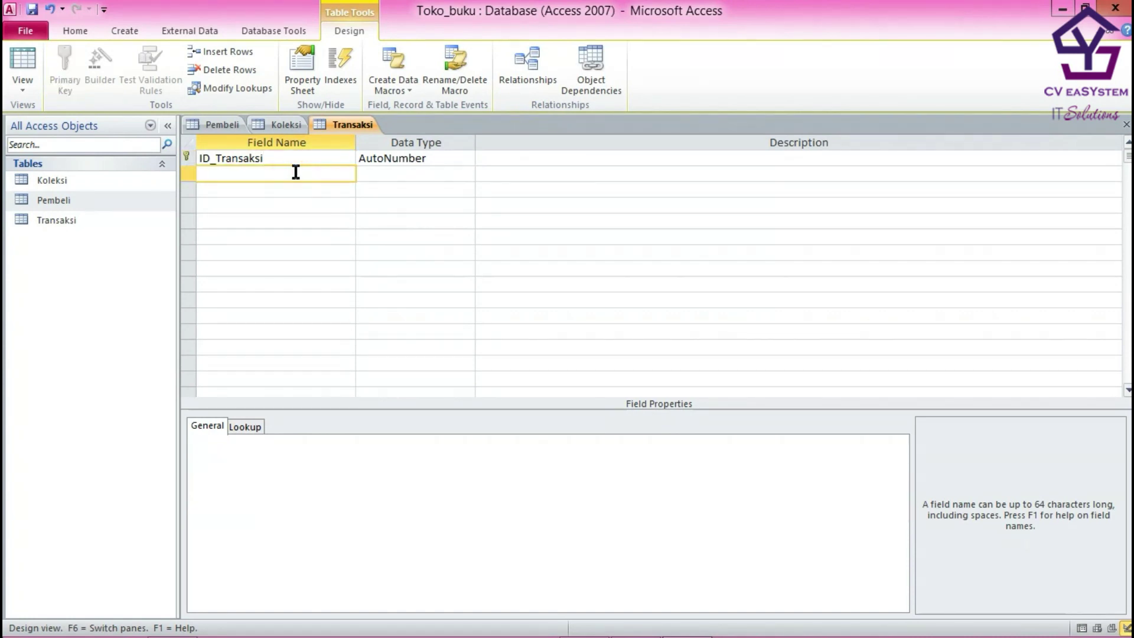
type("T_Pembeli")
left_click(412, 174)
left_click(470, 172)
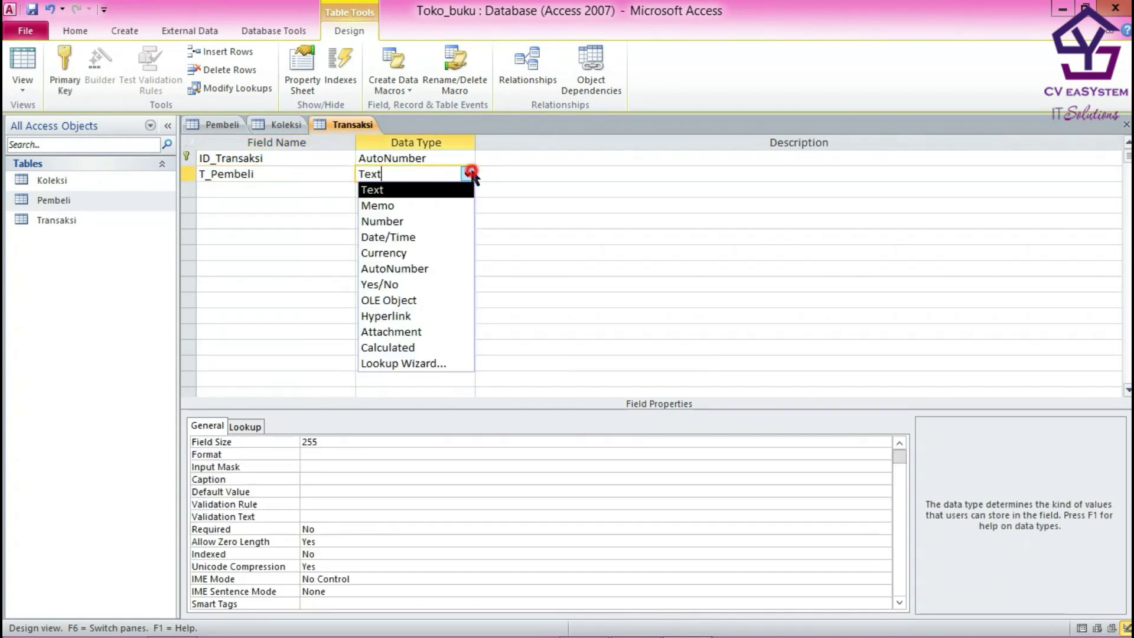
left_click(452, 222)
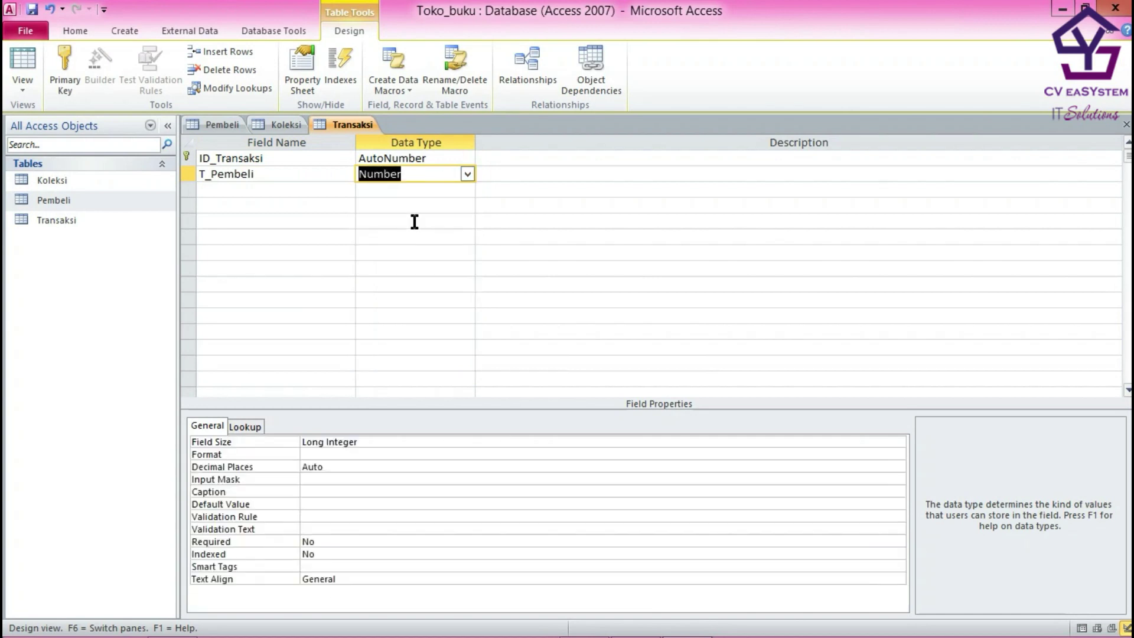
- Add a T_Buku field below T_Pembeli with the Number data type
left_click(336, 187)
type("T")
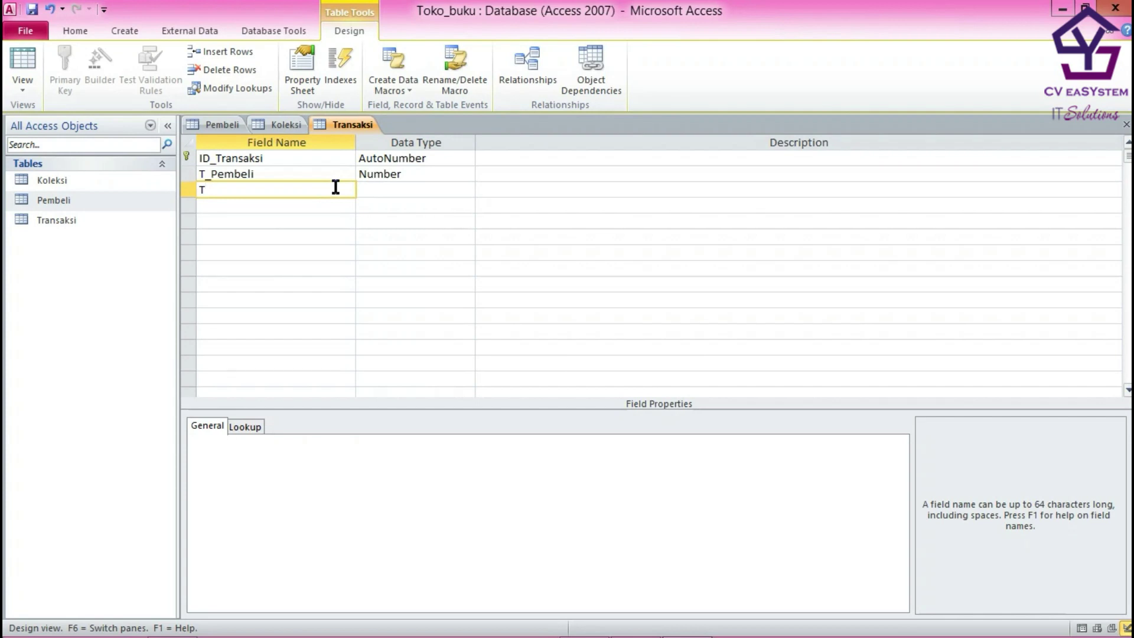
type("_Buku")
left_click(459, 188)
left_click(466, 190)
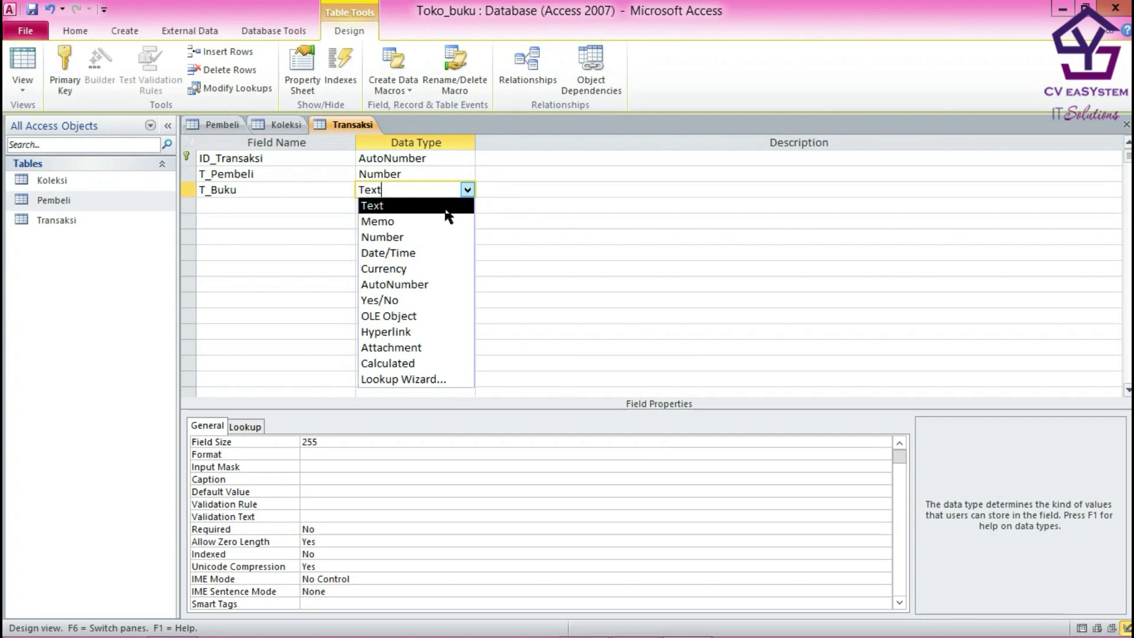
left_click(427, 232)
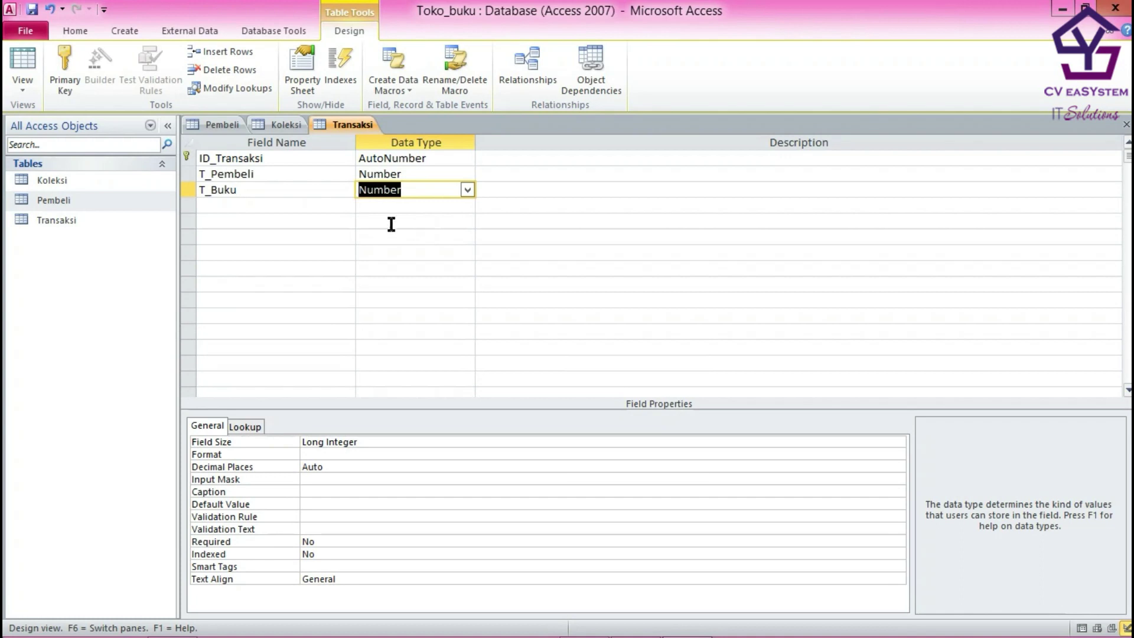
- Add a transaction date field named T_Tgltransksi below T_Buku and give it the Date/Time data type
left_click(324, 216)
left_click(325, 210)
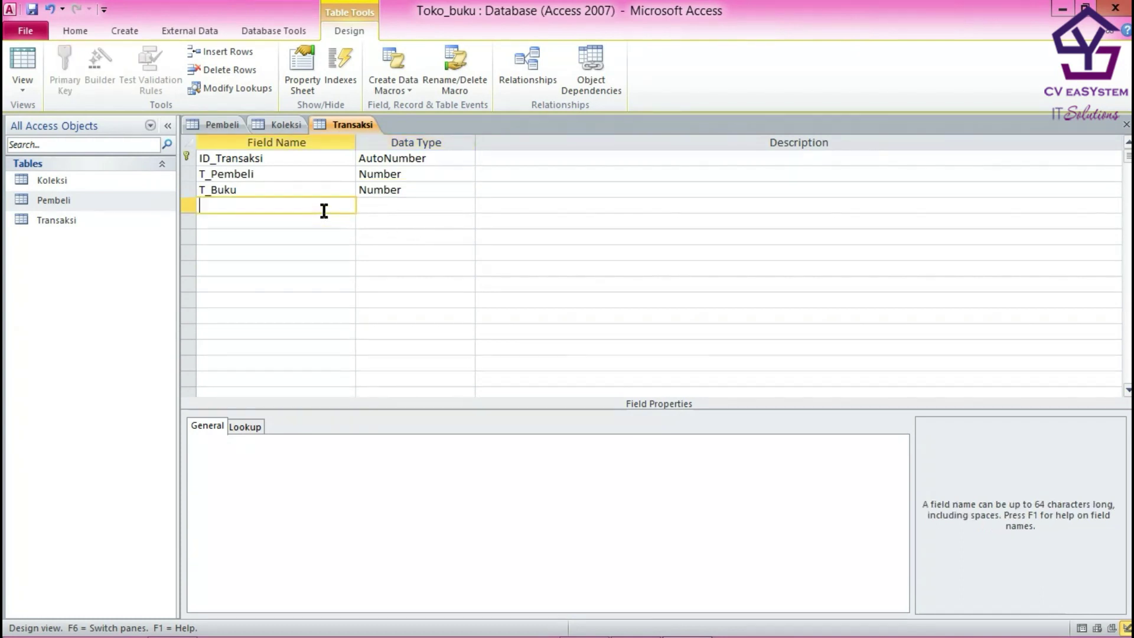
type("T_t")
key("BackSpace")
type("TG")
key("BackSpace")
key("BackSpace")
type("Tgltransksi")
left_click(373, 202)
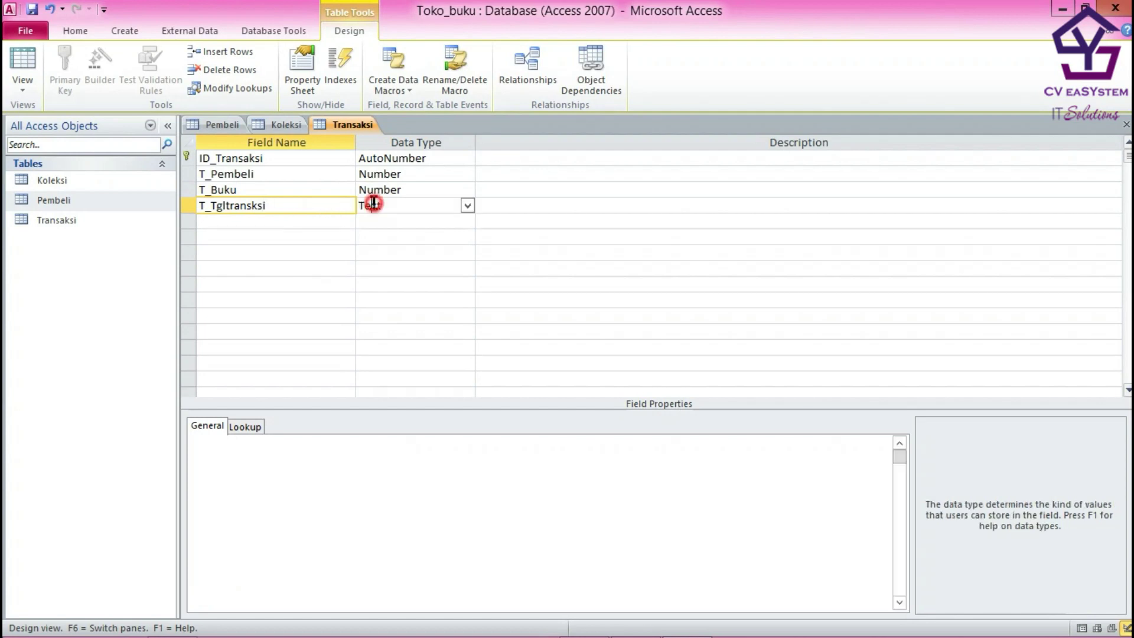
left_click(467, 206)
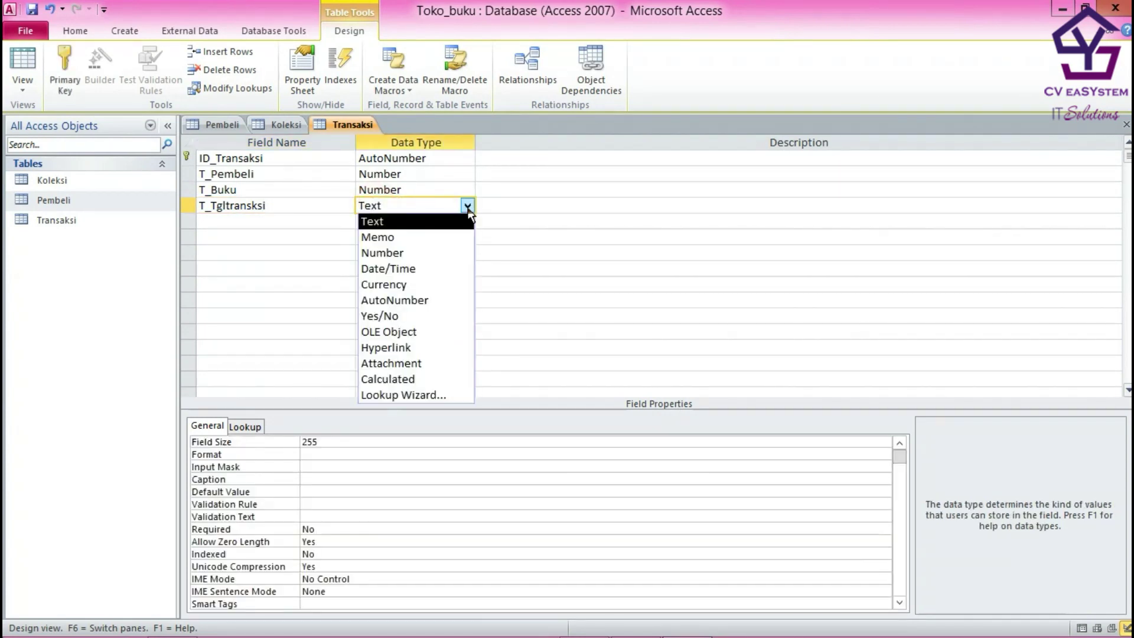
left_click(446, 270)
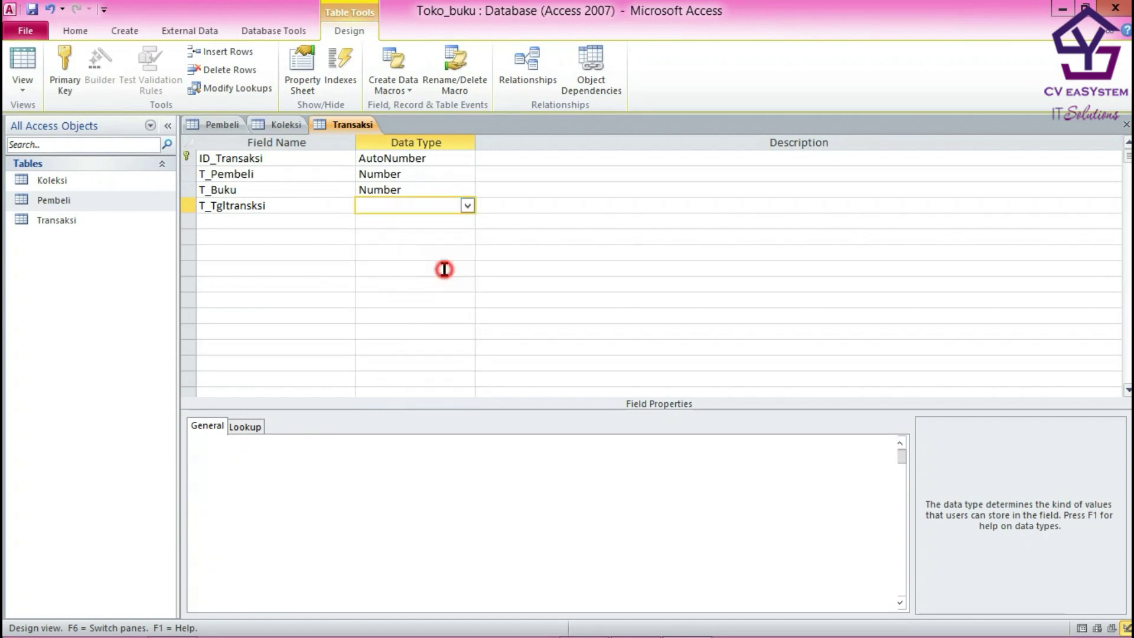
left_click(250, 220)
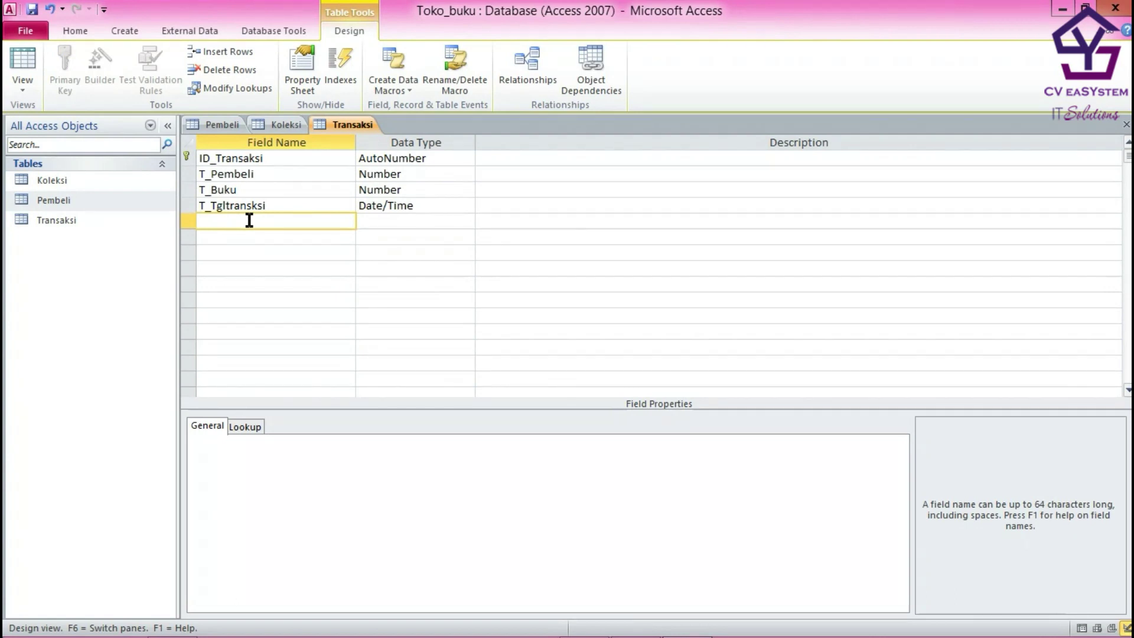
- Add a T_Bayar field with the Text data type below the transaction date field, and save the table while switching to Datasheet view
type("T_Bayar")
left_click(523, 260)
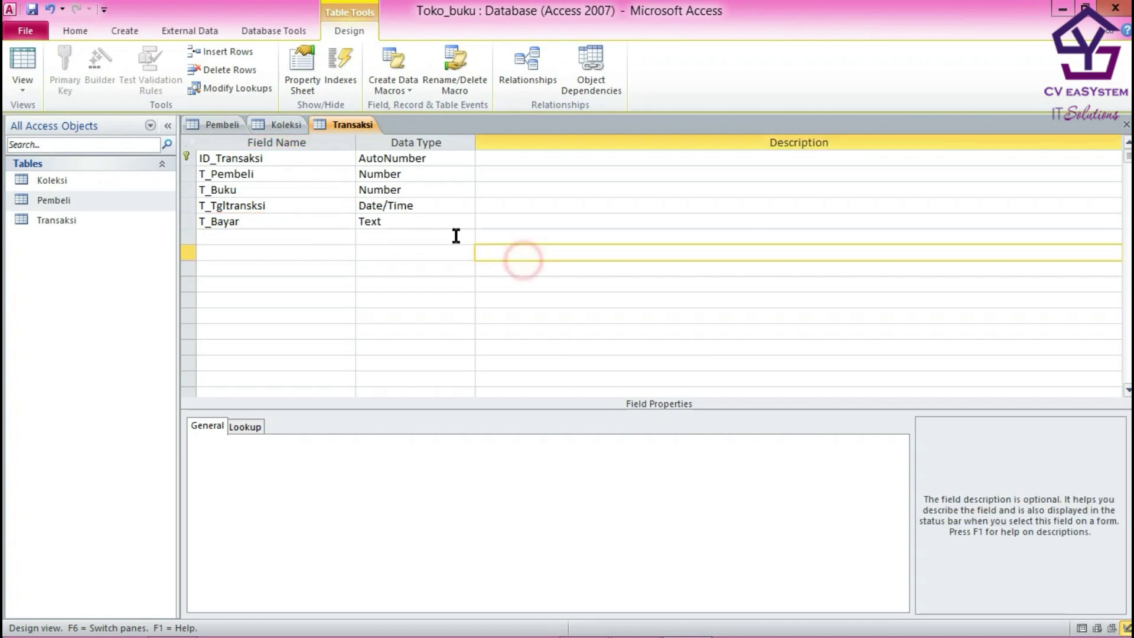
left_click(23, 59)
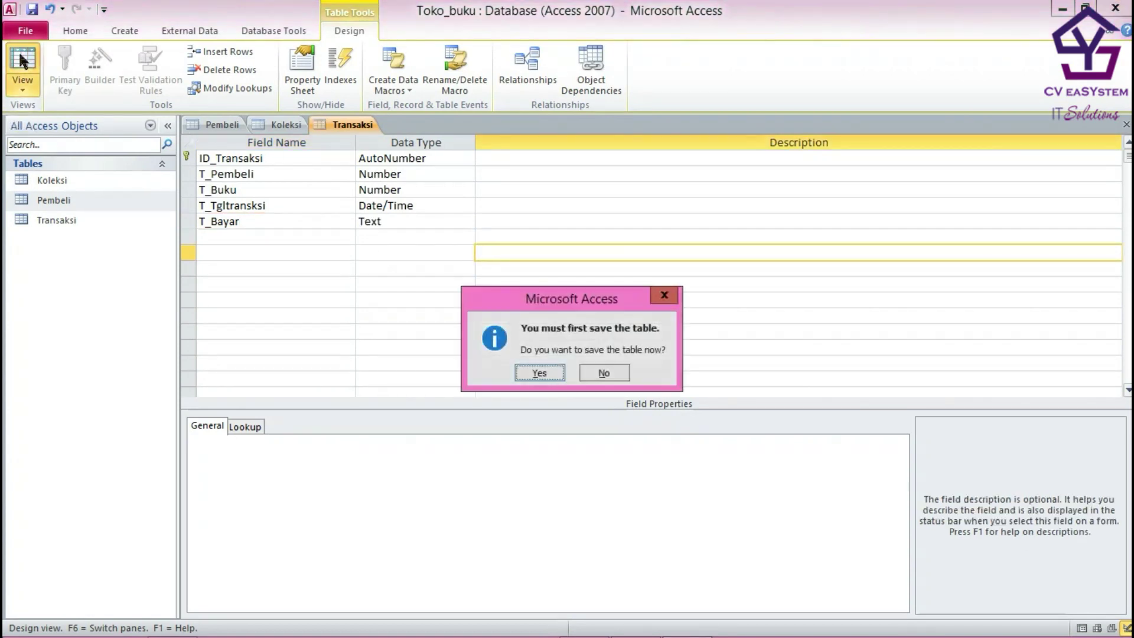
left_click(540, 373)
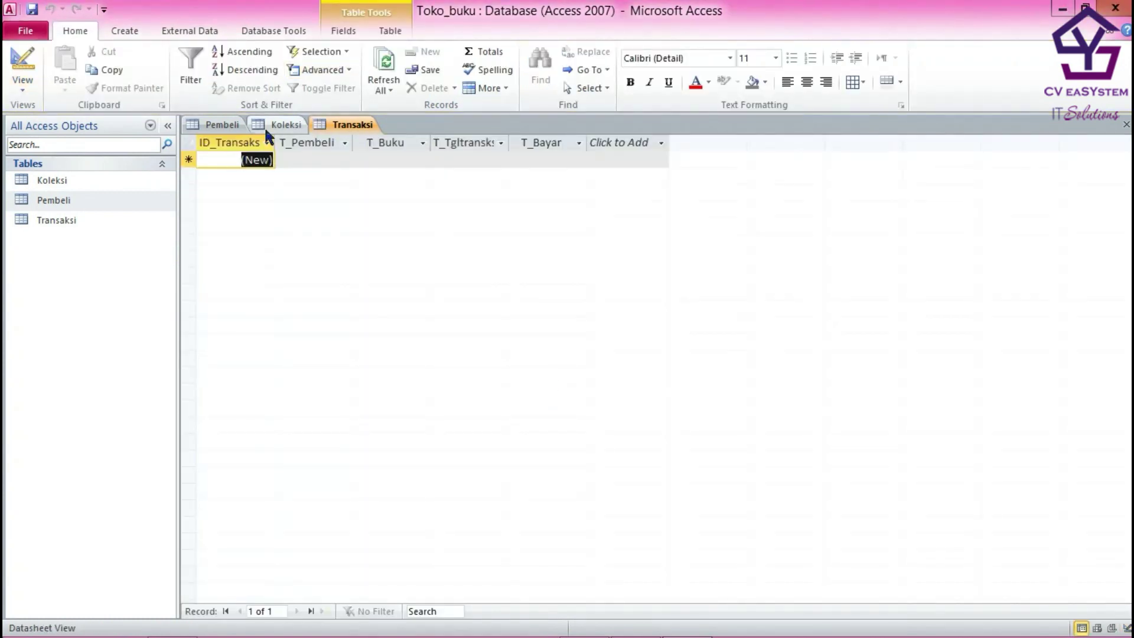
- Start the first Transaksi record with 2 as T_Pembeli and 1 as T_Buku
left_click(293, 159)
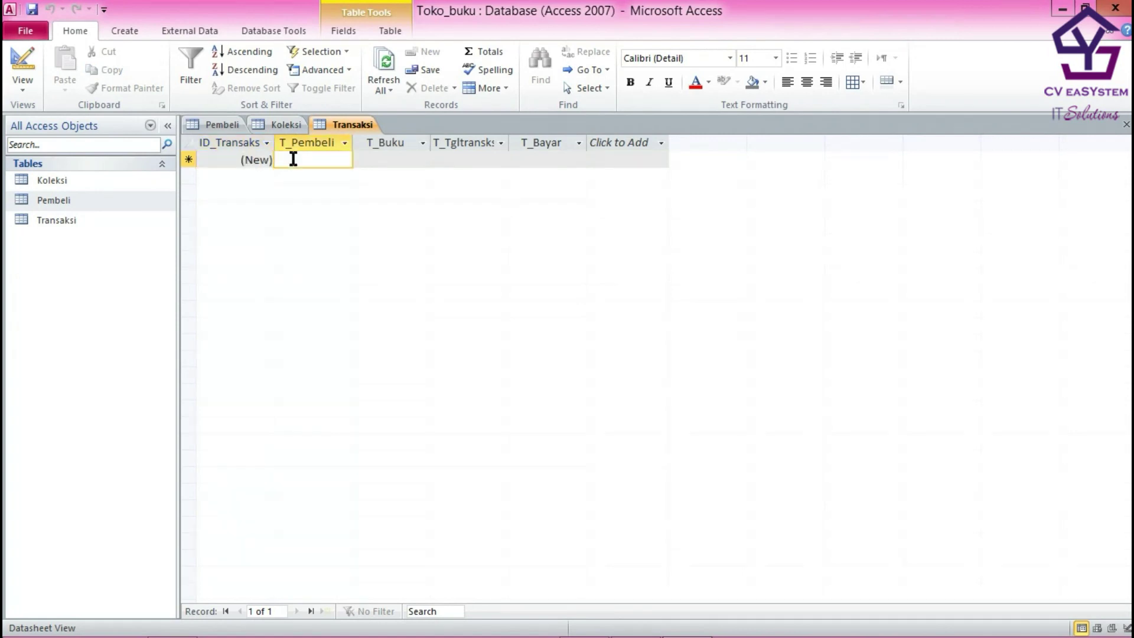
type("2")
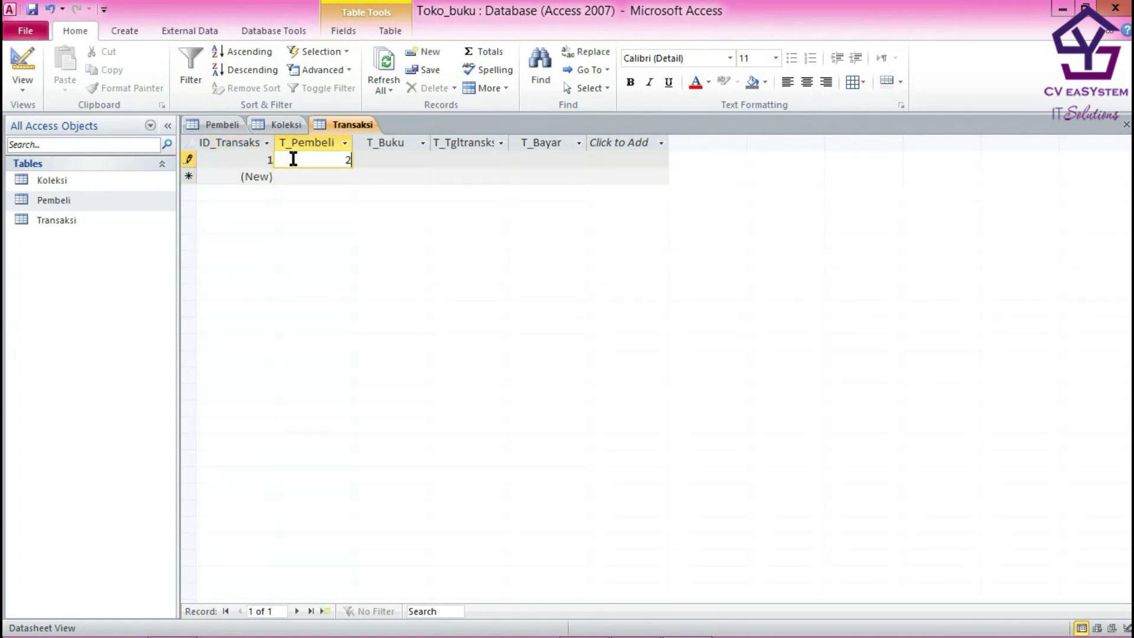
left_click(371, 163)
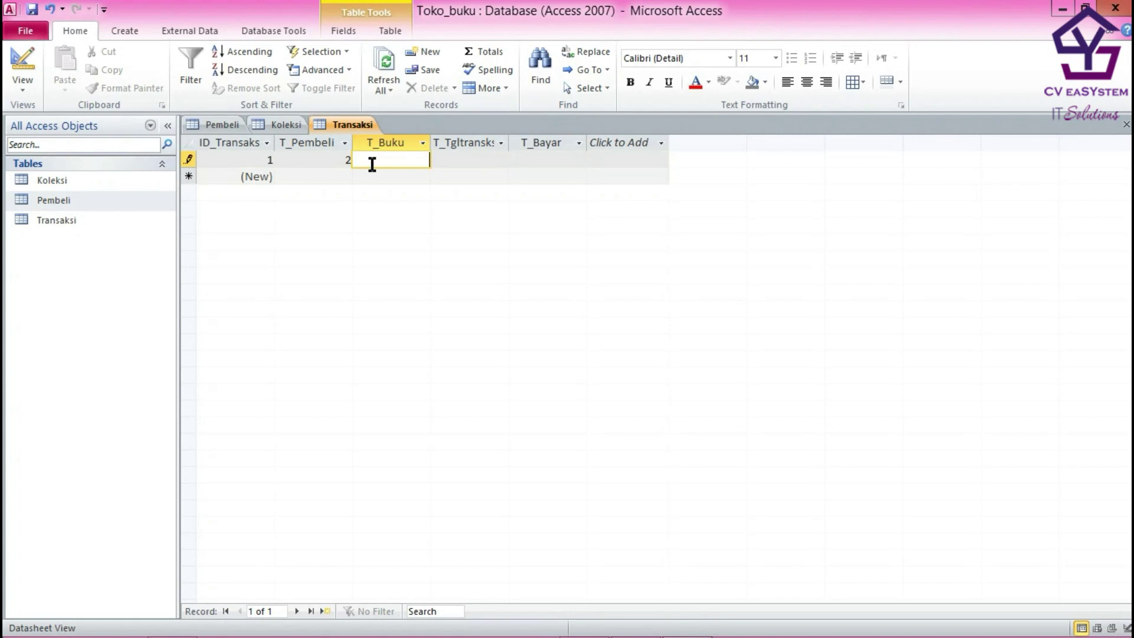
type("1")
- Enter 8/7/2018 as the transaction date of the first Transaksi record
left_click(474, 162)
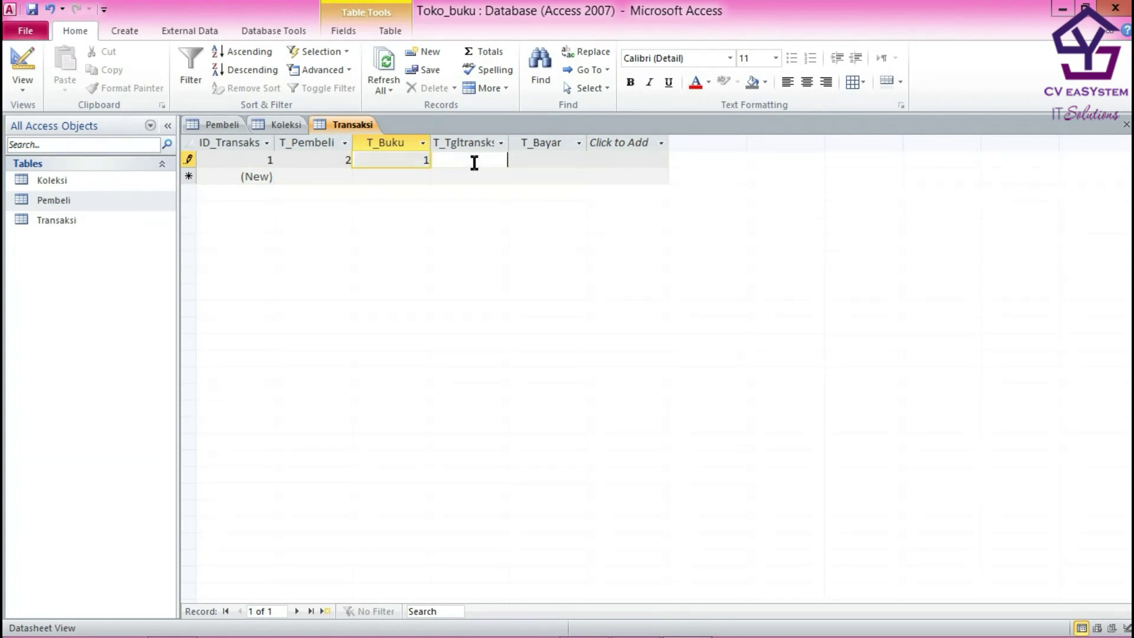
type("8/0")
type("7")
type("/2")
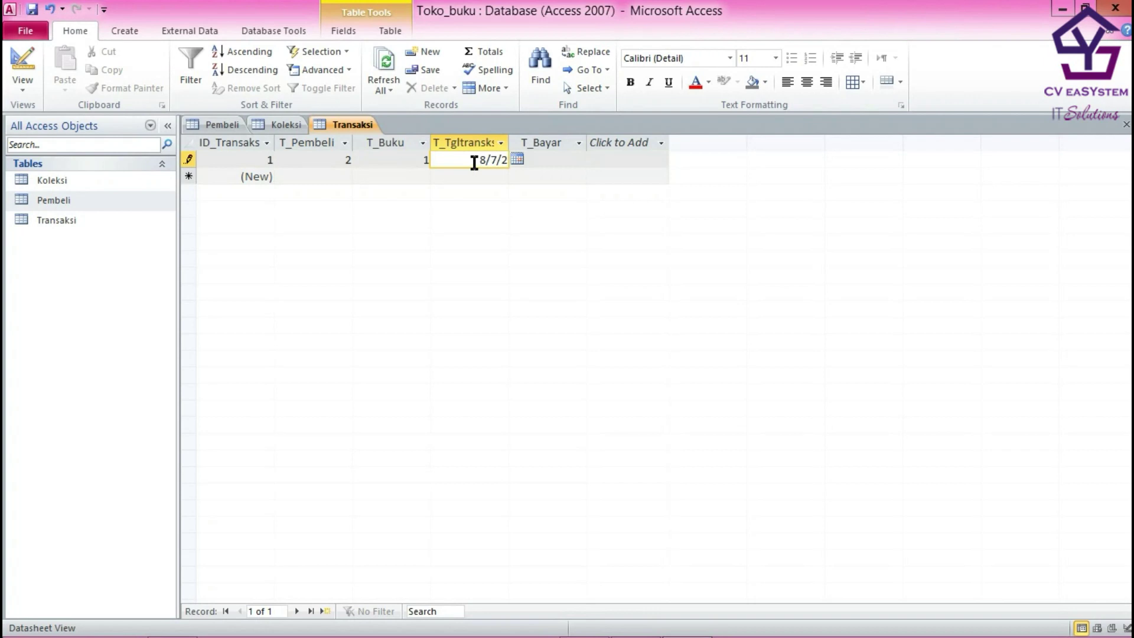
type("018")
- Enter 100.000 as the T_Bayar payment amount of the first Transaksi record
left_click(540, 164)
type("50")
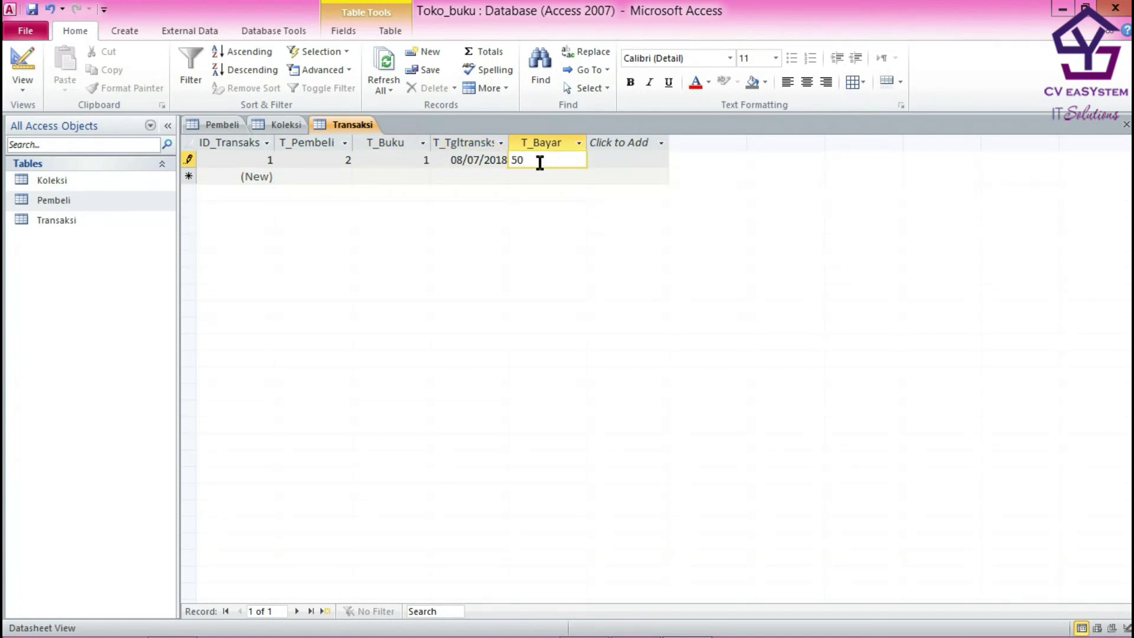
key("BackSpace")
key("BackSpace")
type("100.000")
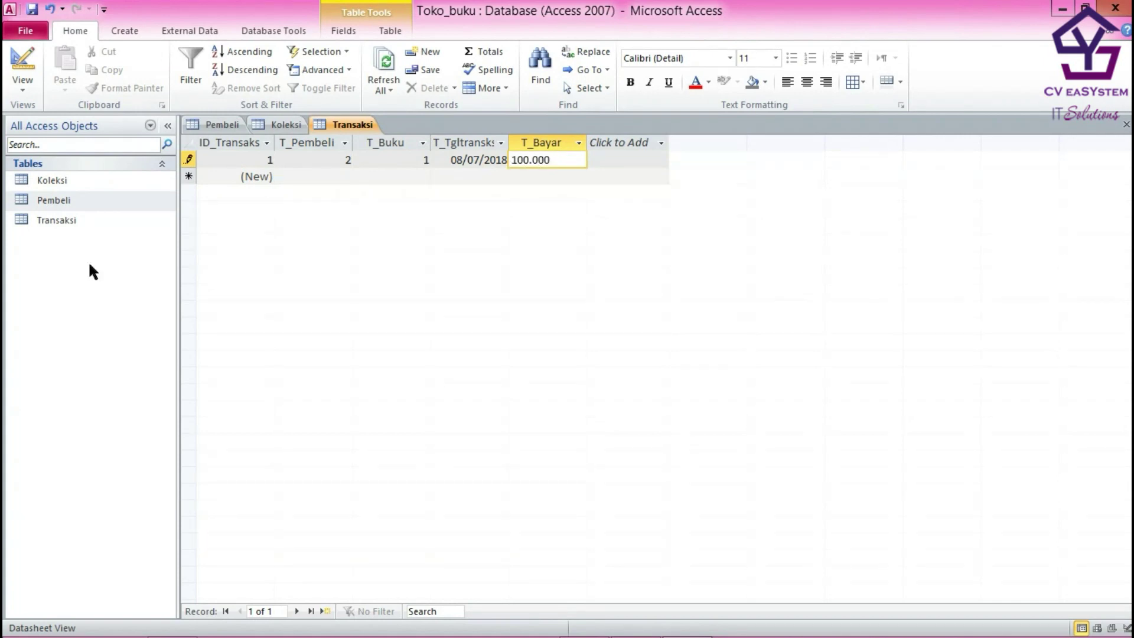